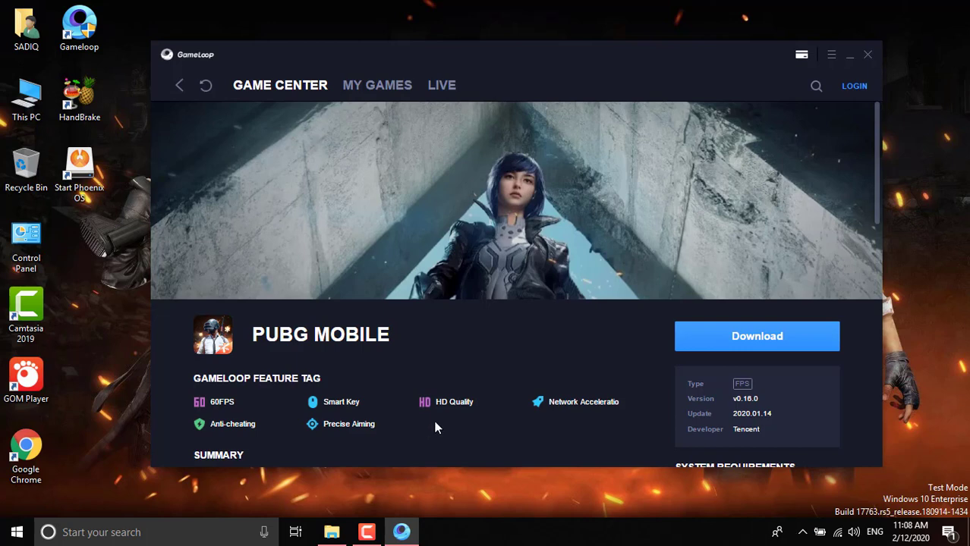
# - Examine the pubg folder on drive E:, including the com.tencent.ig folder inside obb and its OBB file
pyautogui.click(181, 91)
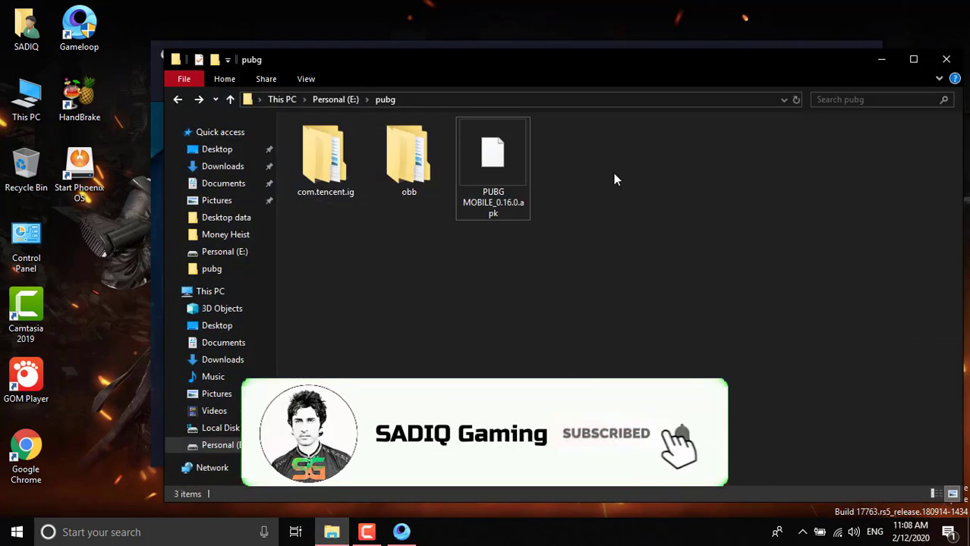
pyautogui.moveTo(611, 153); pyautogui.dragTo(333, 174)
pyautogui.click(337, 184)
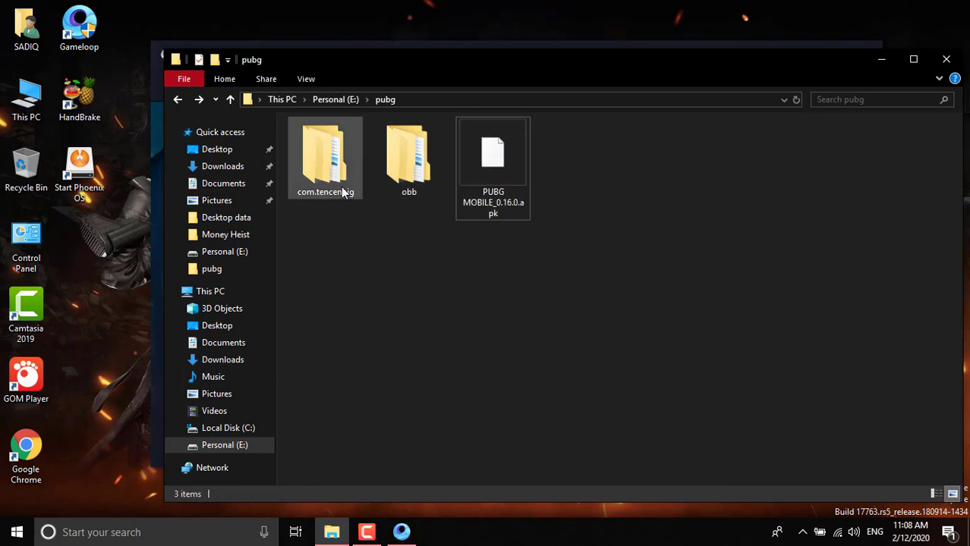
pyautogui.doubleClick(407, 163)
pyautogui.doubleClick(318, 145)
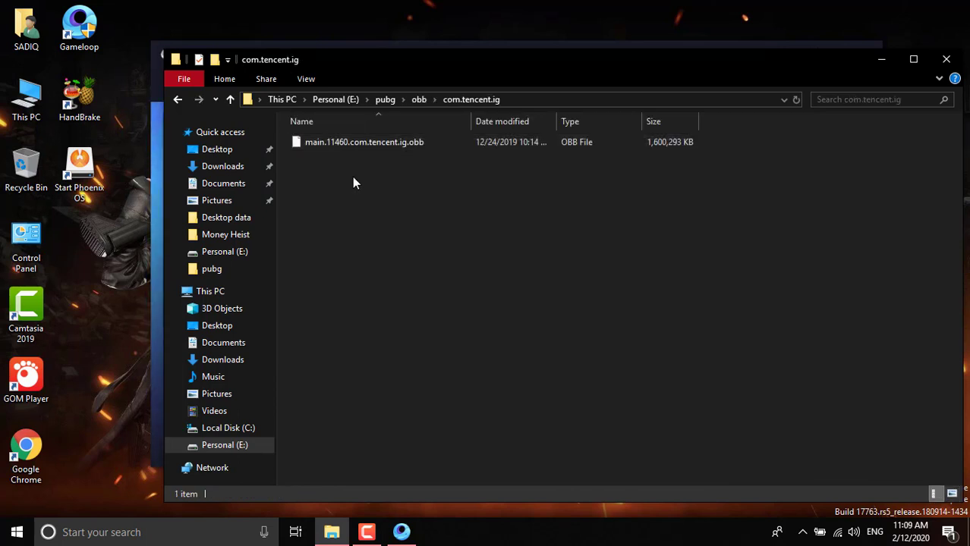
pyautogui.click(178, 100)
pyautogui.click(177, 99)
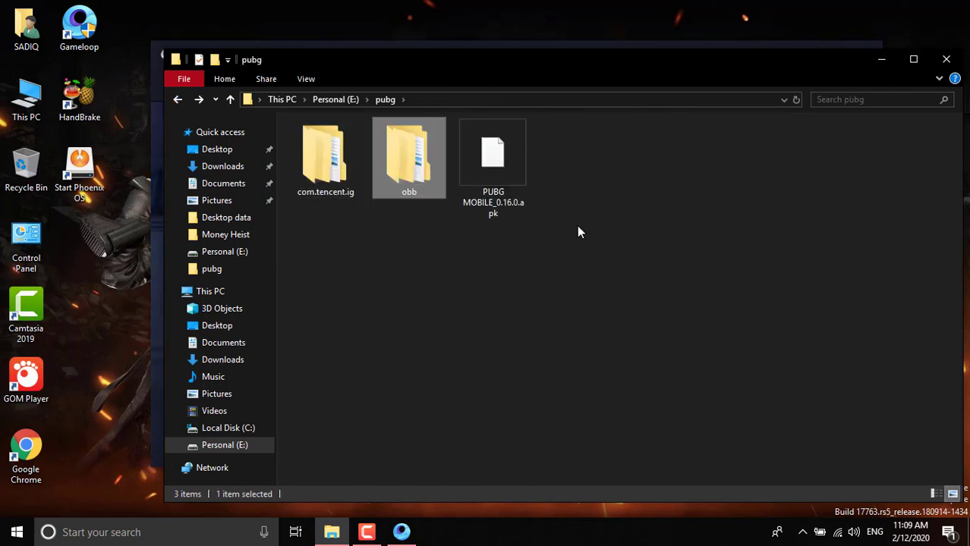
pyautogui.moveTo(577, 225); pyautogui.dragTo(336, 107)
pyautogui.click(622, 237)
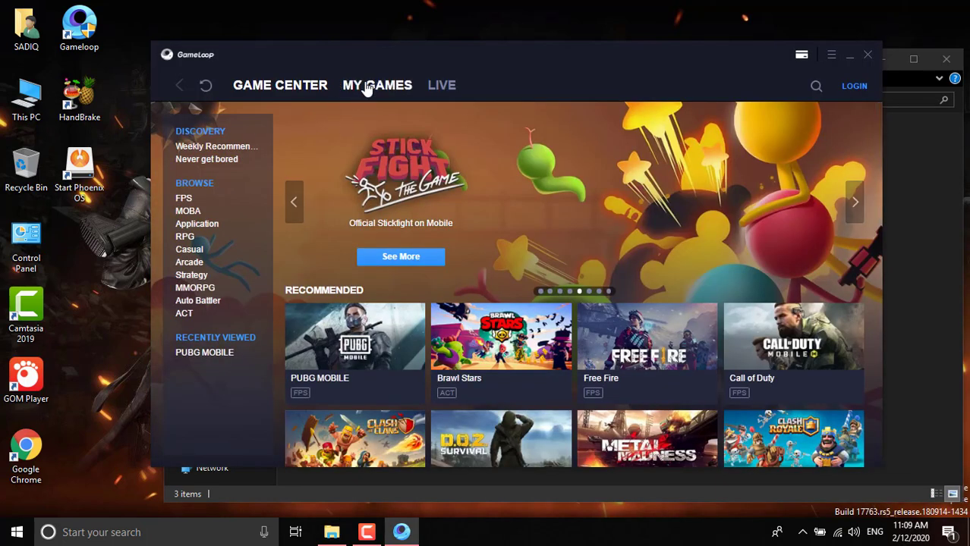
# - Add PUBG MOBILE_0.16.0.apk from the pubg folder to My Games in GameLoop
pyautogui.click(369, 86)
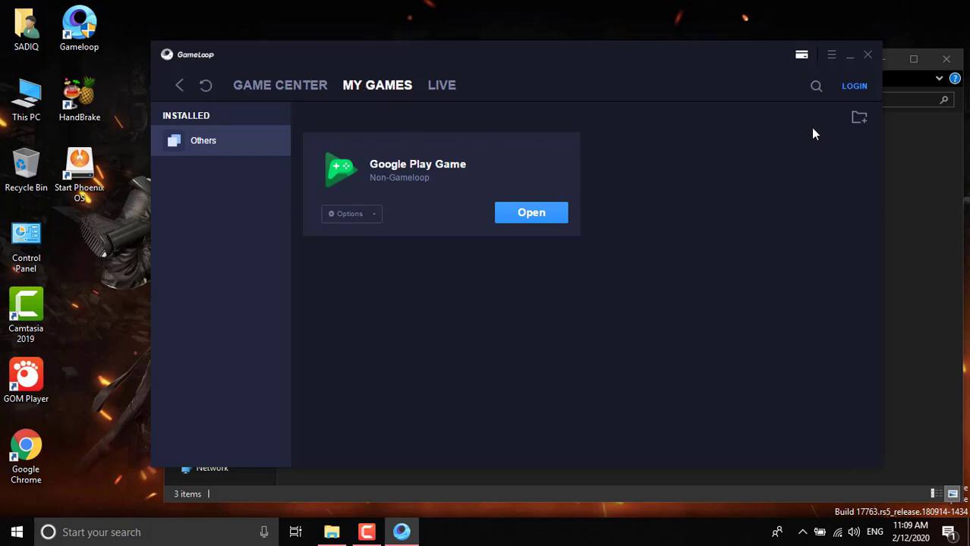
pyautogui.click(860, 120)
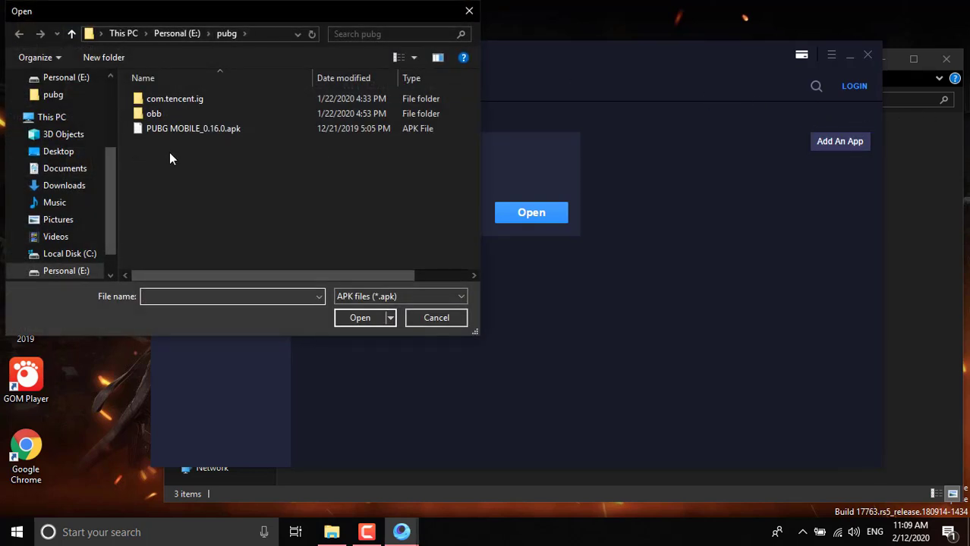
pyautogui.click(196, 129)
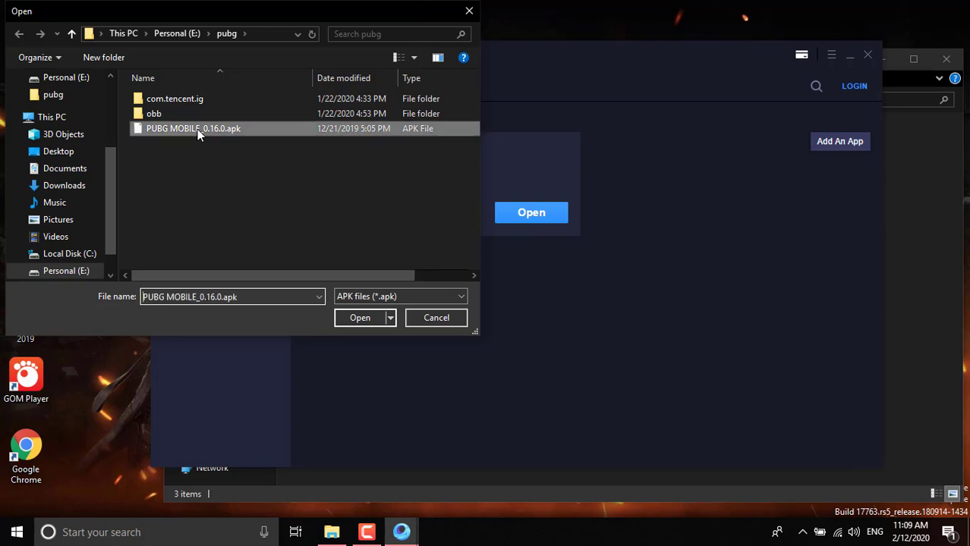
pyautogui.click(359, 318)
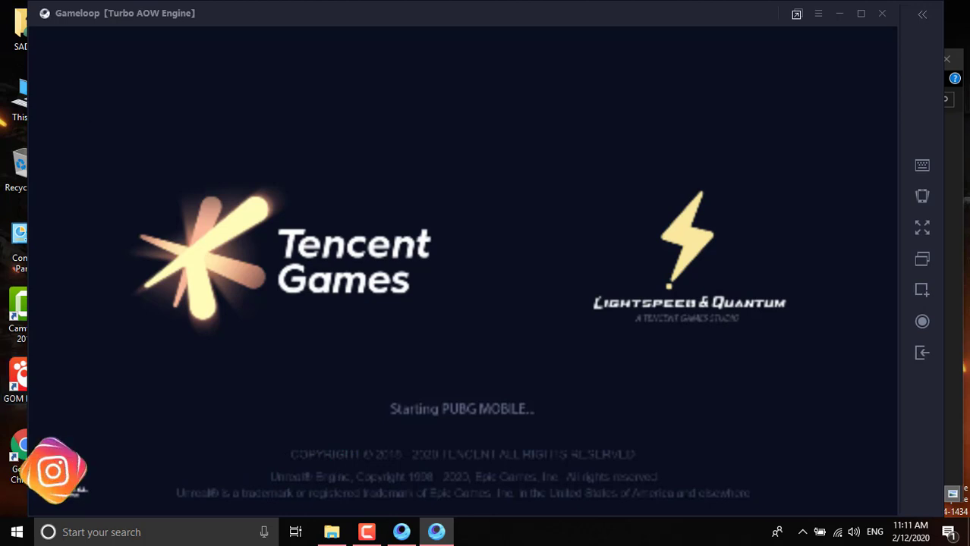
# - Leave PUBG MOBILE, search for es file explorer pro in the emulator's browser, and open the Uptodown ES File Explorer page
pyautogui.click(923, 353)
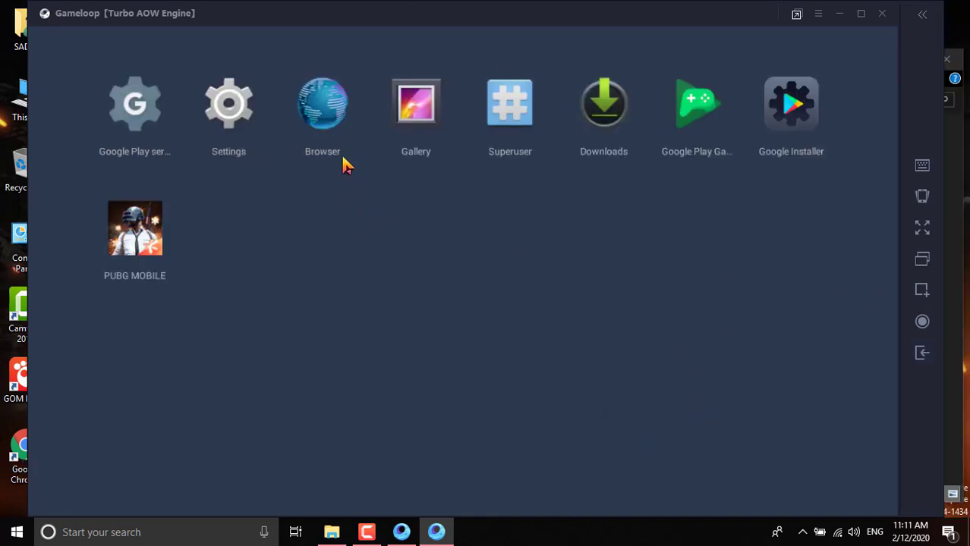
pyautogui.click(323, 112)
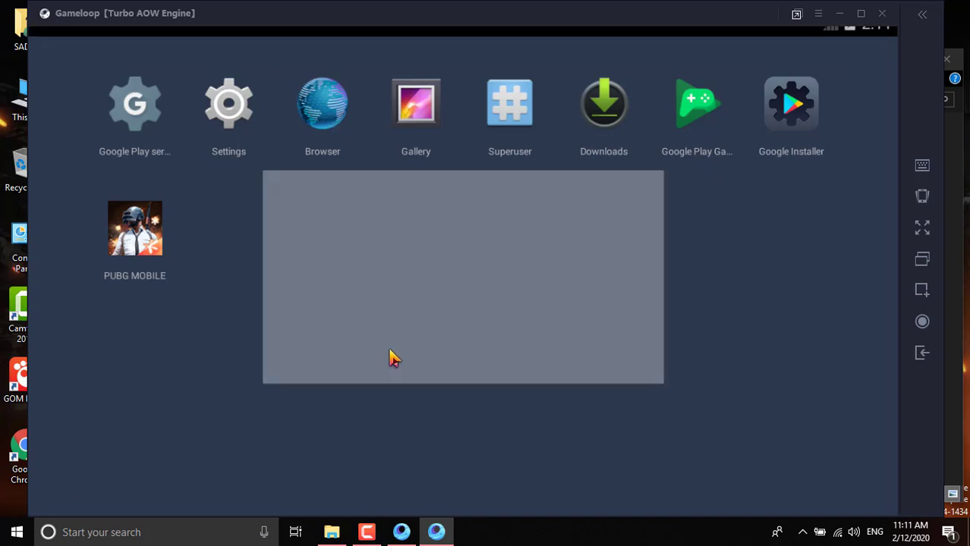
pyautogui.write('ex fil')
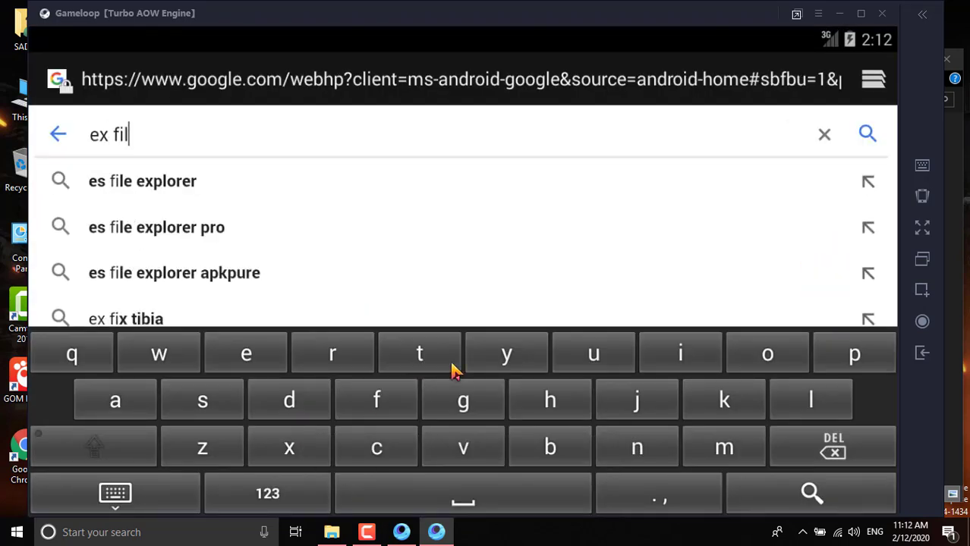
pyautogui.click(213, 235)
pyautogui.click(181, 317)
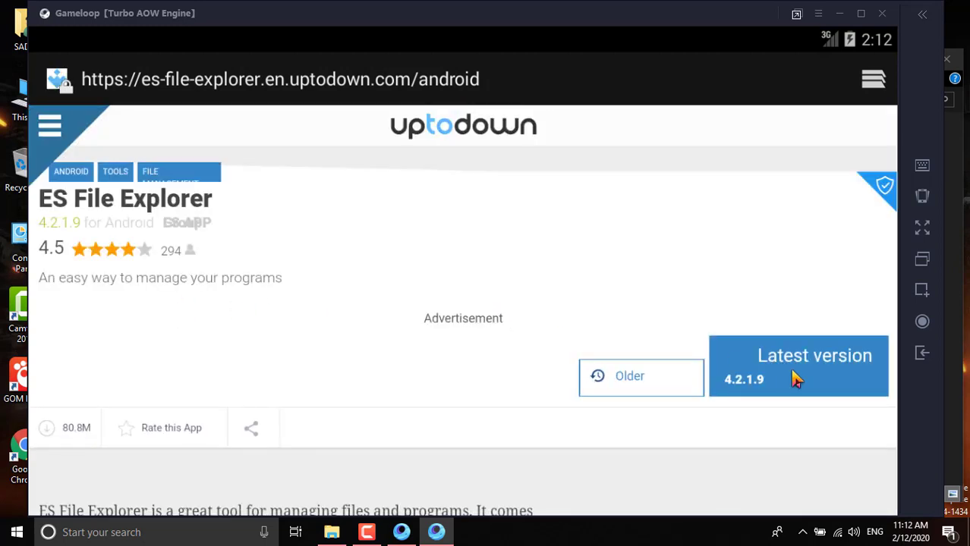
# - Download the latest ES File Explorer version, 4.2.1.9, and check the download in the notifications
pyautogui.click(788, 383)
pyautogui.click(763, 369)
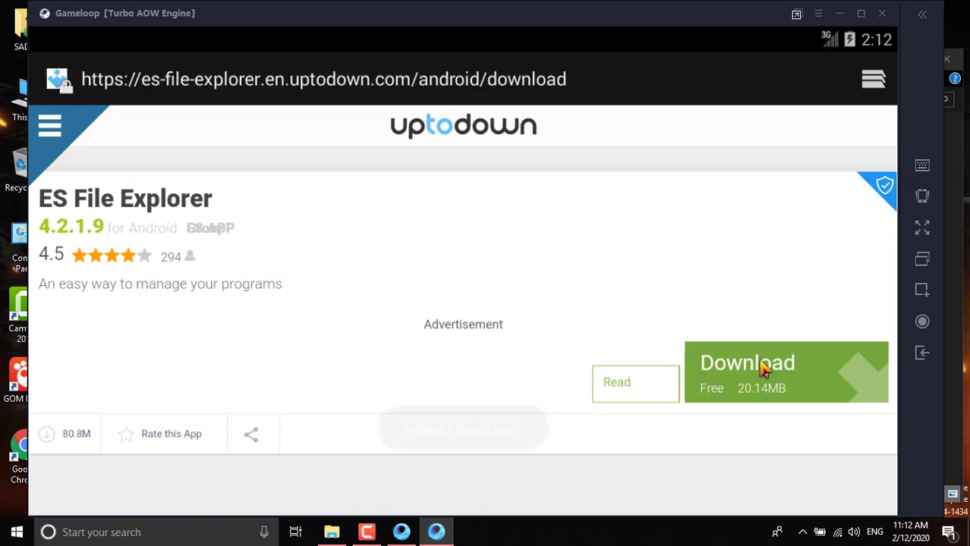
pyautogui.moveTo(318, 162); pyautogui.dragTo(307, 314)
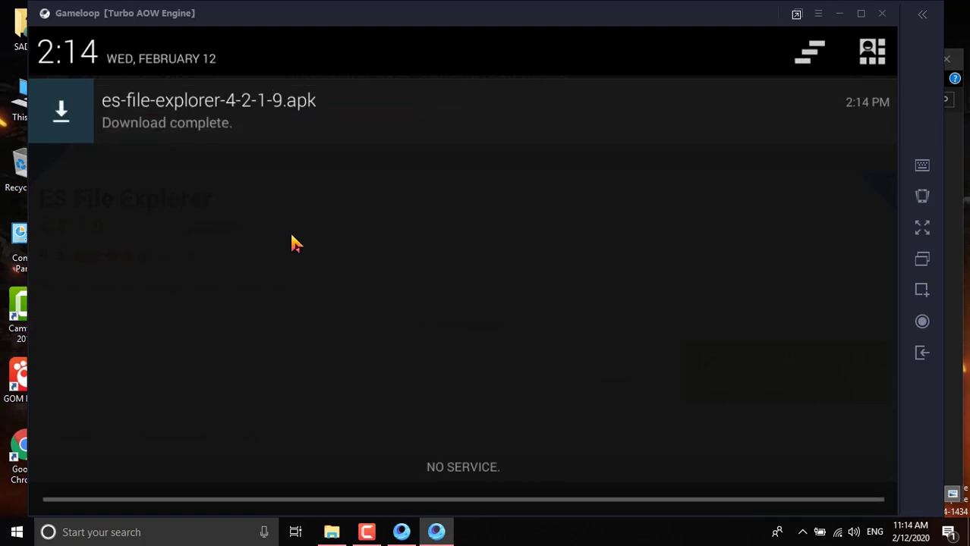
pyautogui.moveTo(450, 492); pyautogui.dragTo(915, 356)
# - Install es-file-explorer-4-2-1-9.apk from the emulator's Downloads app and return to the home screen
pyautogui.click(915, 354)
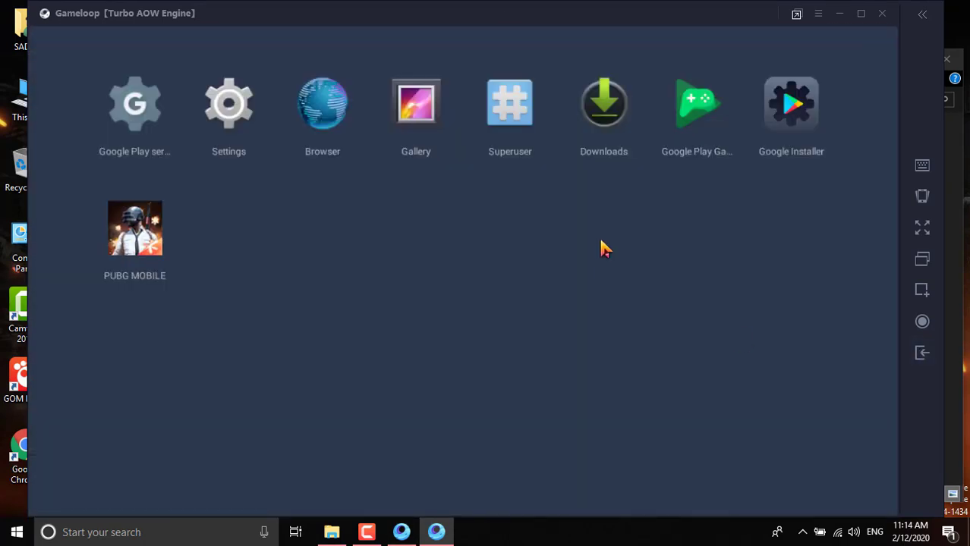
pyautogui.click(604, 125)
pyautogui.click(171, 133)
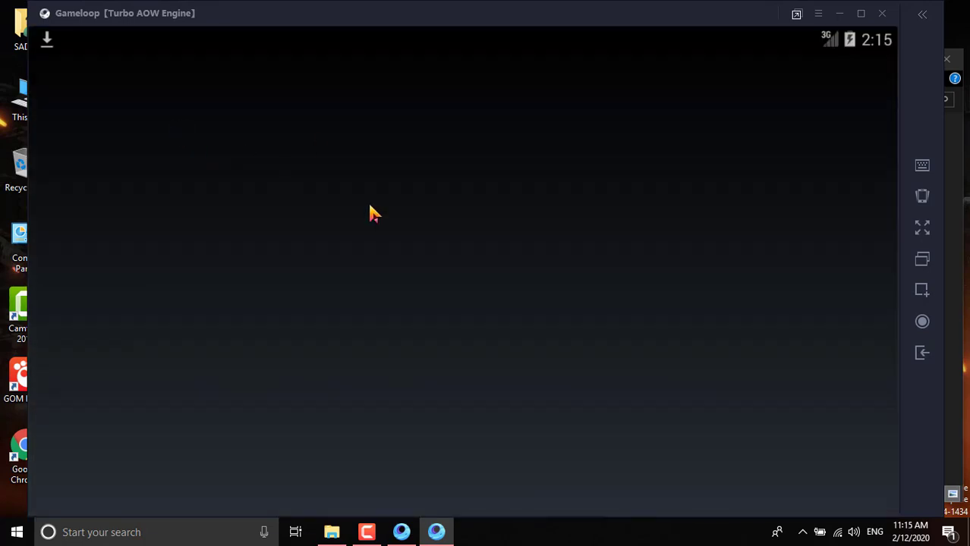
pyautogui.click(687, 490)
pyautogui.click(686, 492)
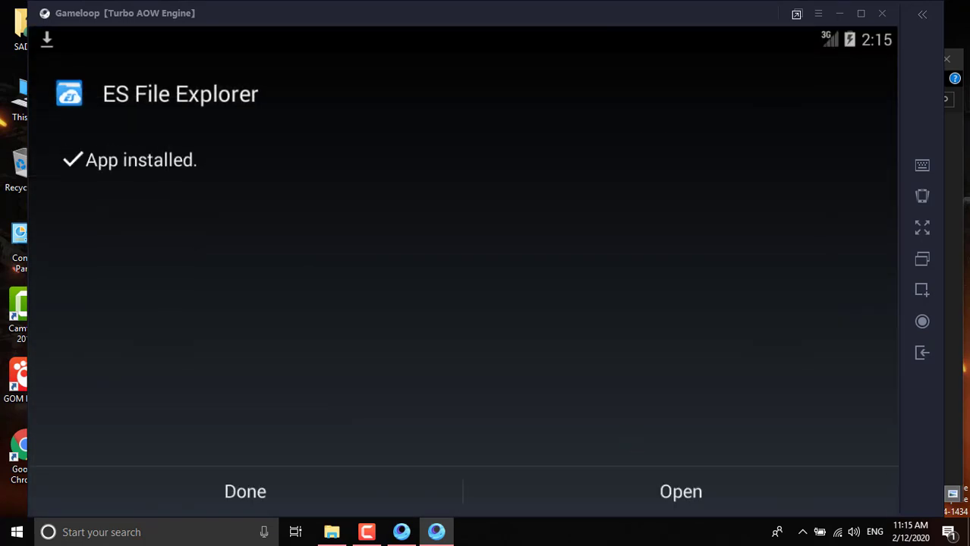
pyautogui.click(244, 490)
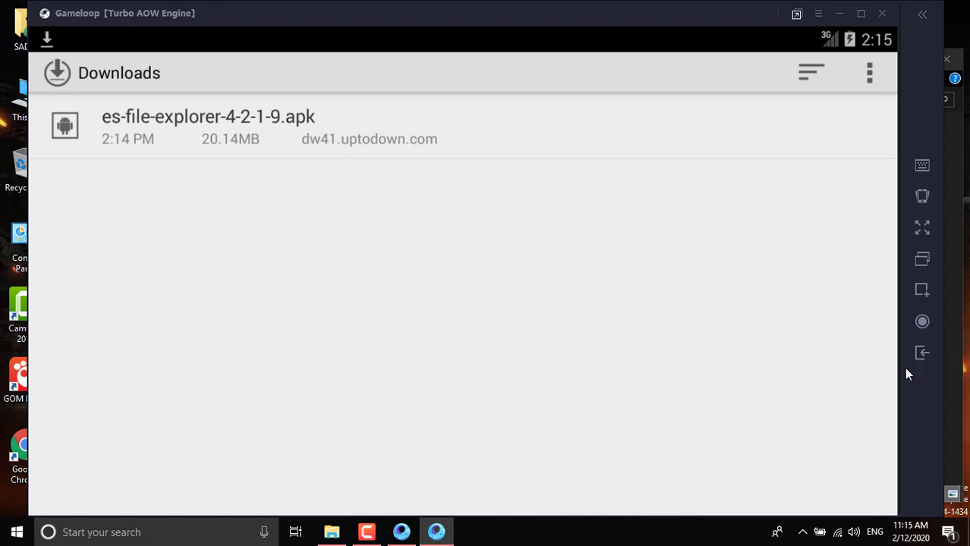
pyautogui.press('Escape')
# - Minimize the emulator, switch to File Explorer, and cut the com.tencent.ig and obb folders from the pubg folder
pyautogui.click(839, 14)
pyautogui.click(331, 532)
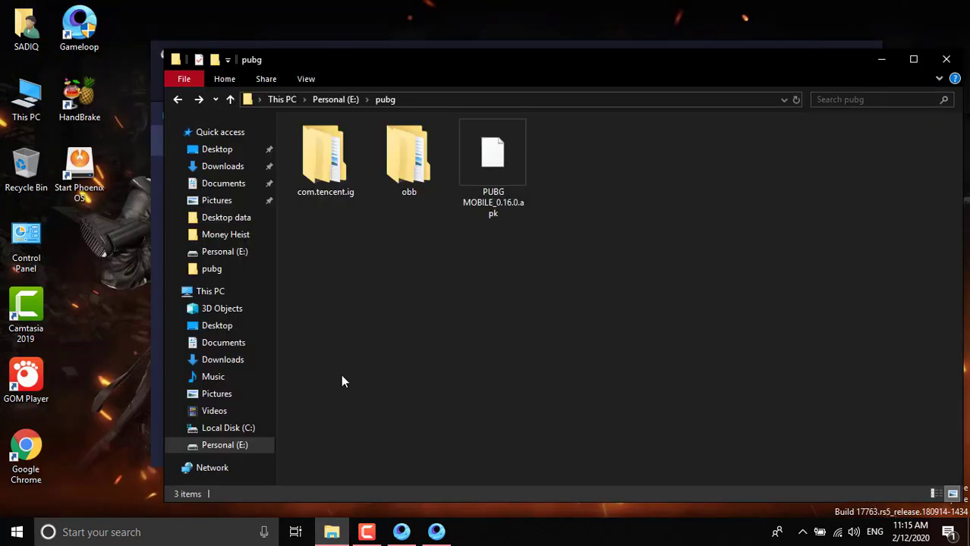
pyautogui.moveTo(425, 232); pyautogui.dragTo(322, 155)
pyautogui.rightClick(328, 165)
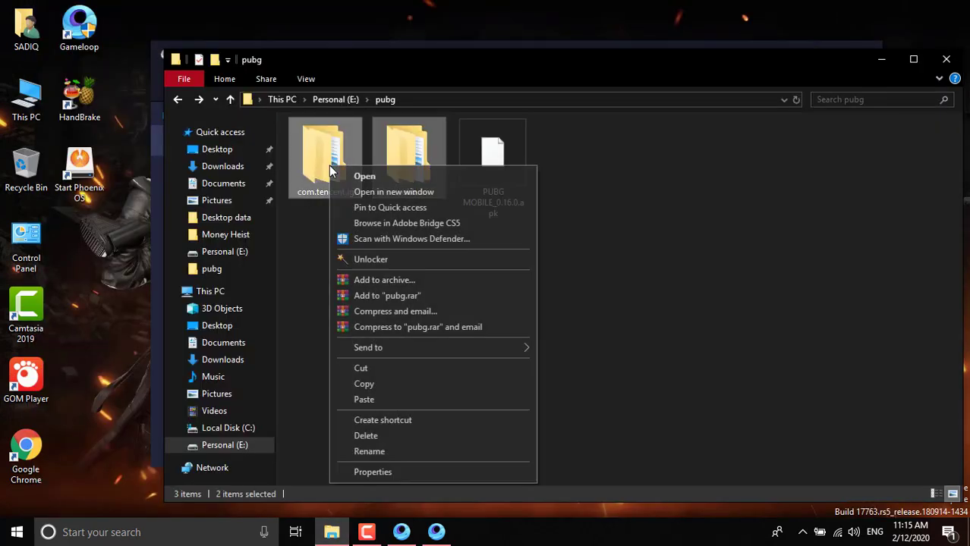
pyautogui.click(360, 368)
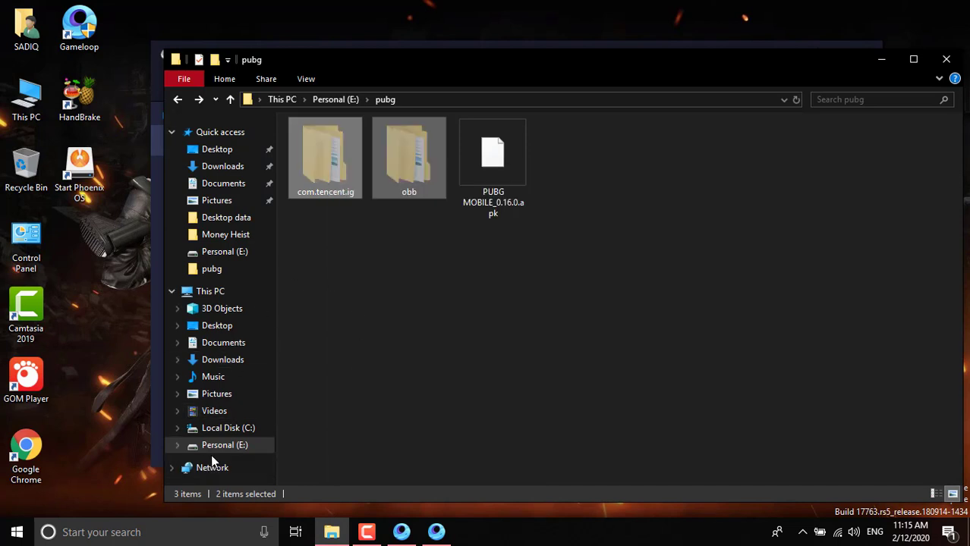
# - Paste the cut folders into E:\Temp\TxGameDownload\MobileGamePCShared
pyautogui.click(178, 101)
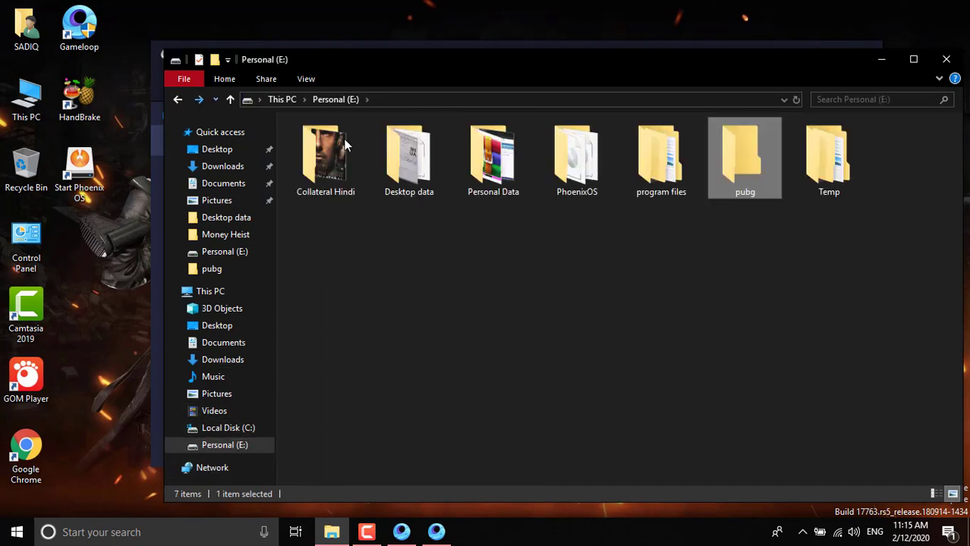
pyautogui.click(836, 169)
pyautogui.doubleClick(836, 169)
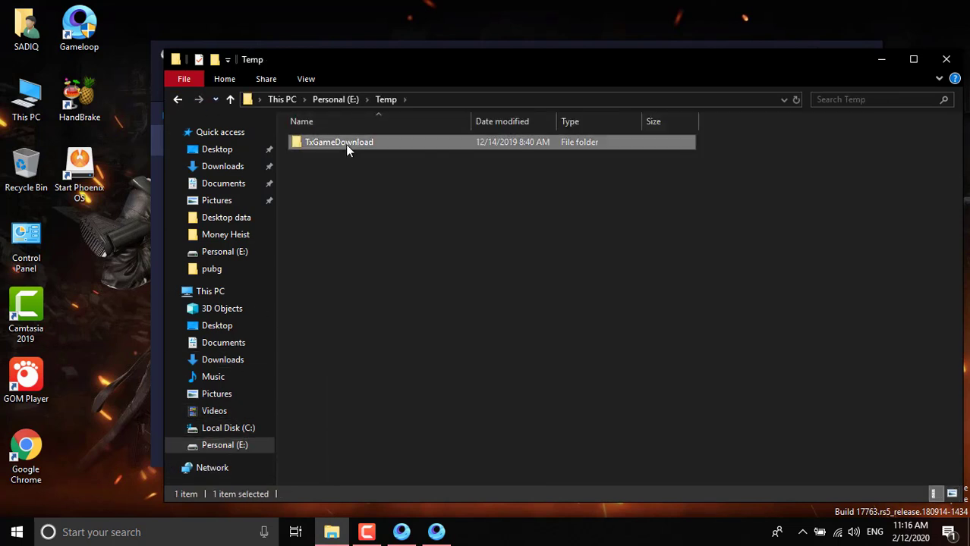
pyautogui.doubleClick(345, 144)
pyautogui.doubleClick(337, 174)
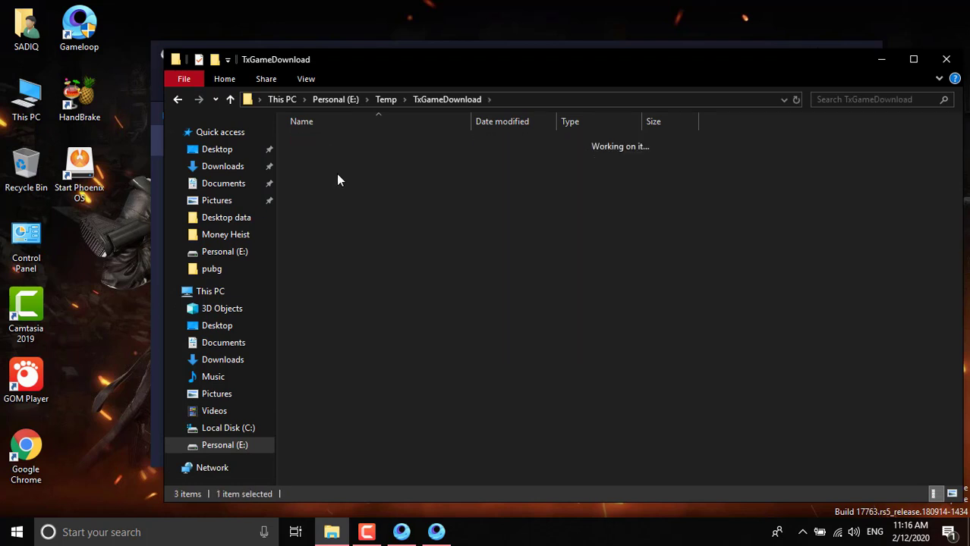
pyautogui.rightClick(660, 438)
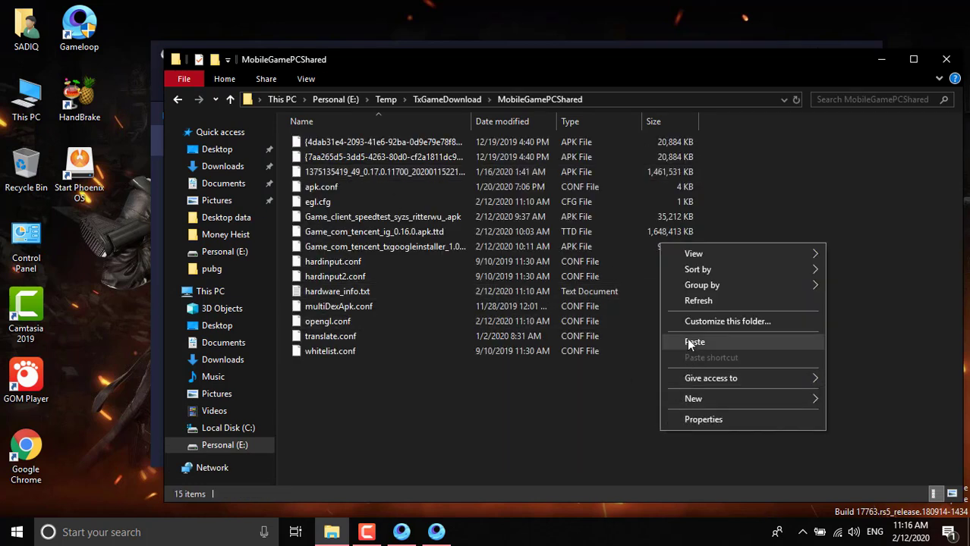
pyautogui.click(687, 339)
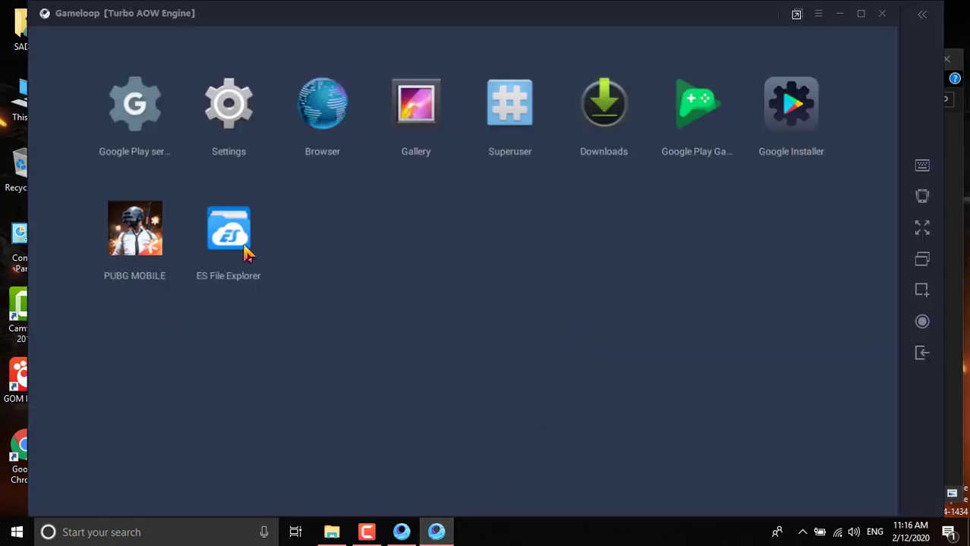
# - Launch ES File Explorer in the emulator, get past its introduction, and open the local internal storage
pyautogui.click(229, 239)
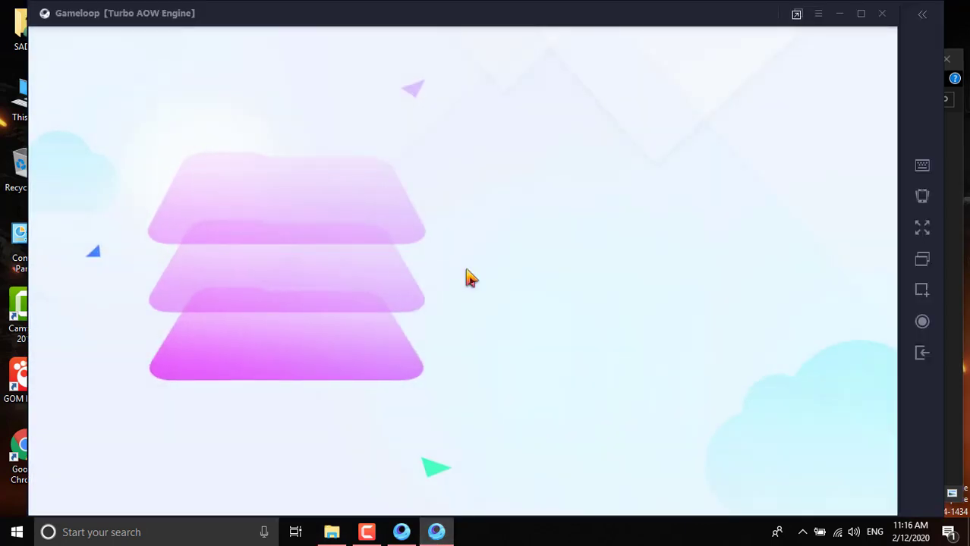
pyautogui.click(530, 384)
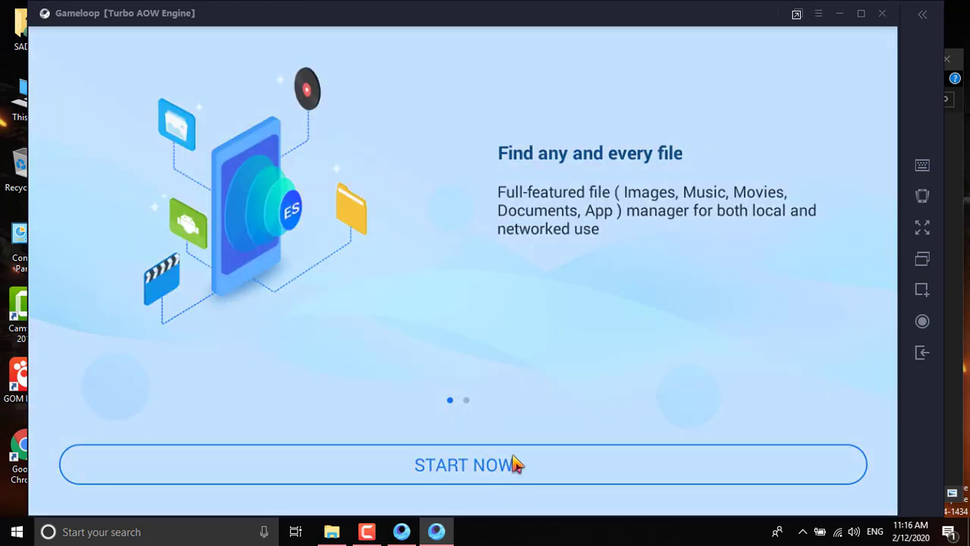
pyautogui.click(515, 462)
pyautogui.click(179, 172)
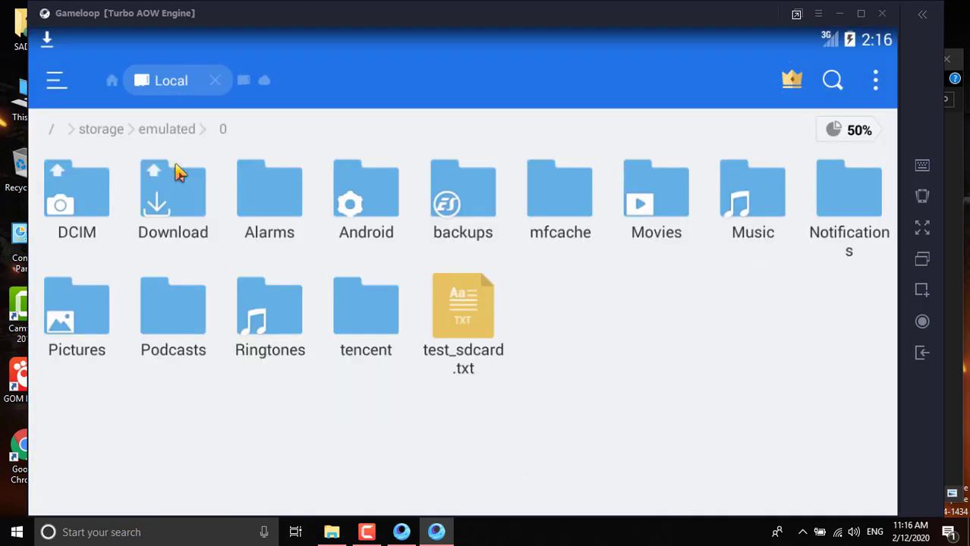
# - Cut the com.tencent.ig folder from /data/share1/obb, starting from the file system root
pyautogui.click(51, 130)
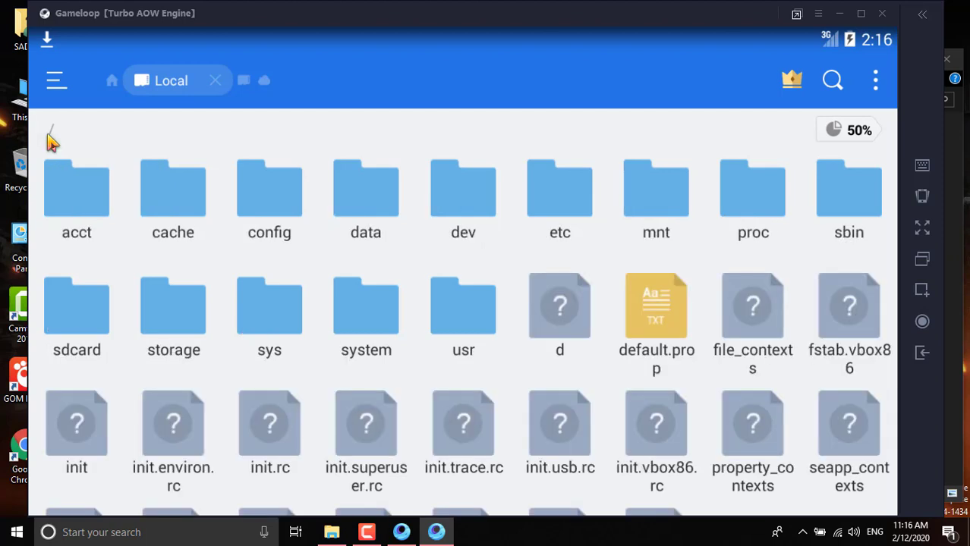
pyautogui.click(367, 199)
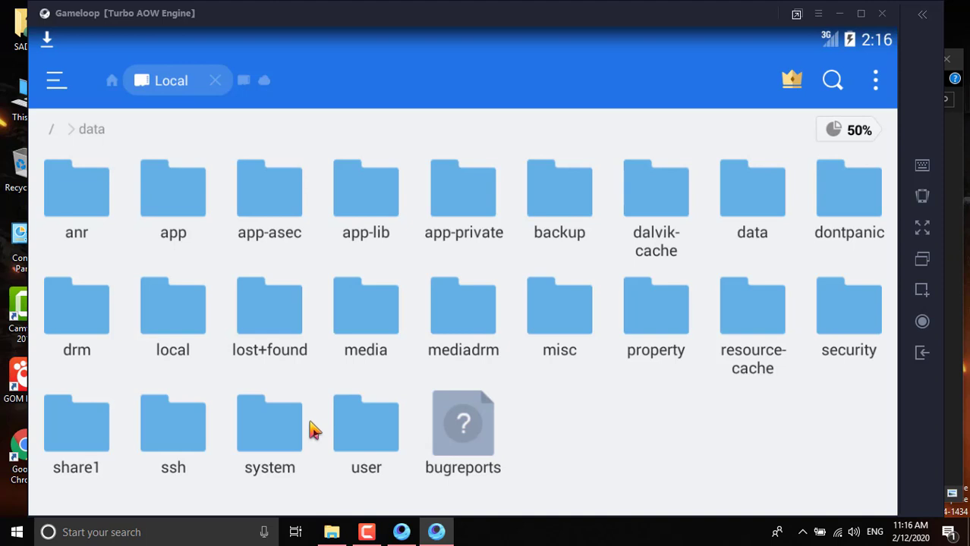
pyautogui.click(72, 450)
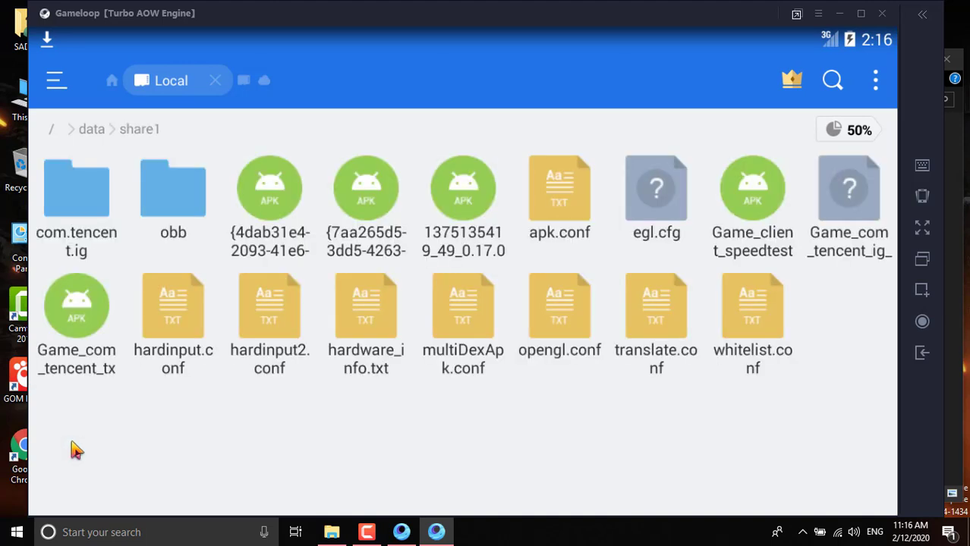
pyautogui.click(173, 199)
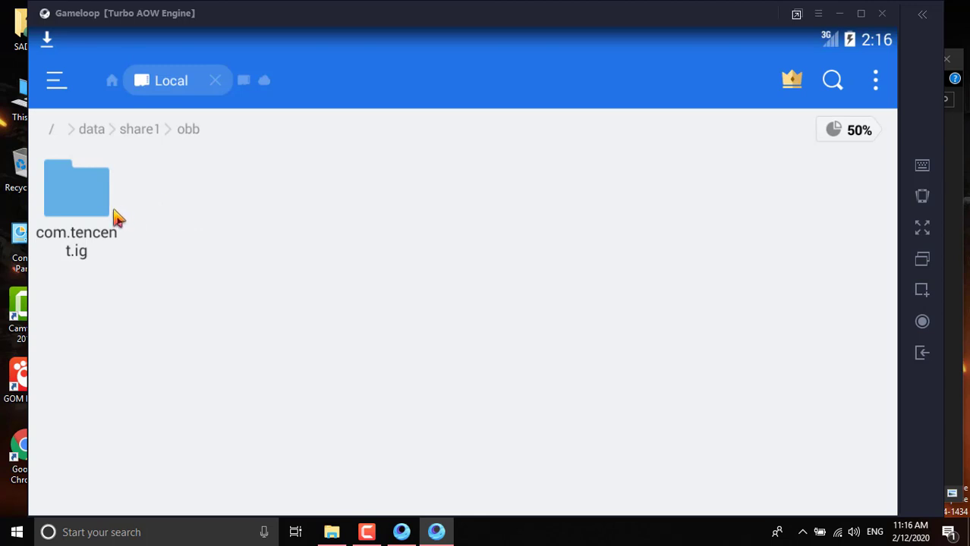
pyautogui.click(84, 213)
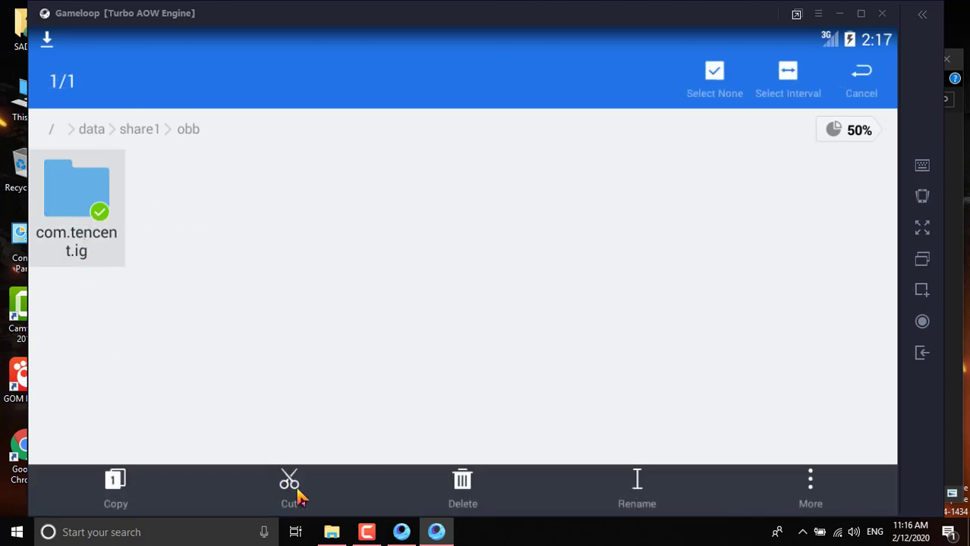
pyautogui.click(288, 490)
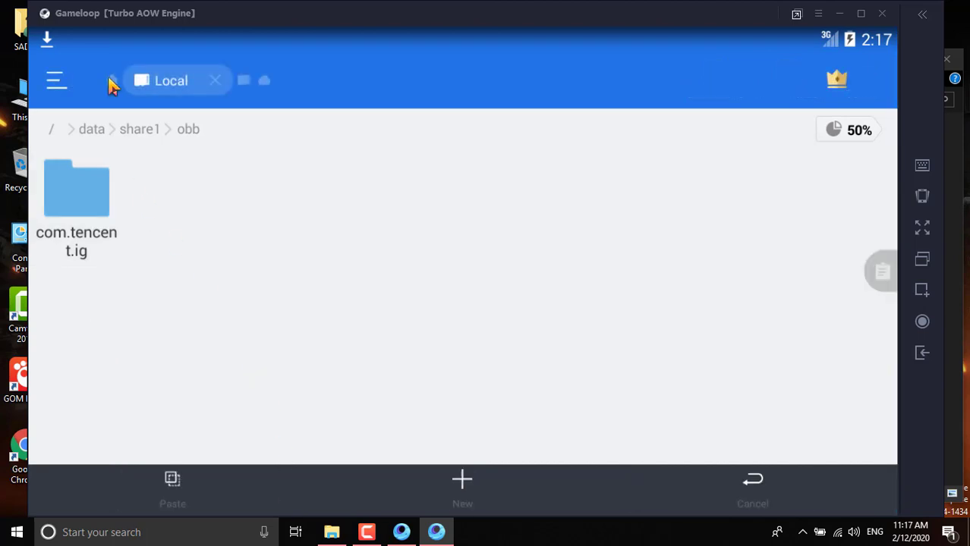
# - Create a folder named obb in the internal storage's Android folder and paste the cut com.tencent.ig folder into it
pyautogui.click(110, 85)
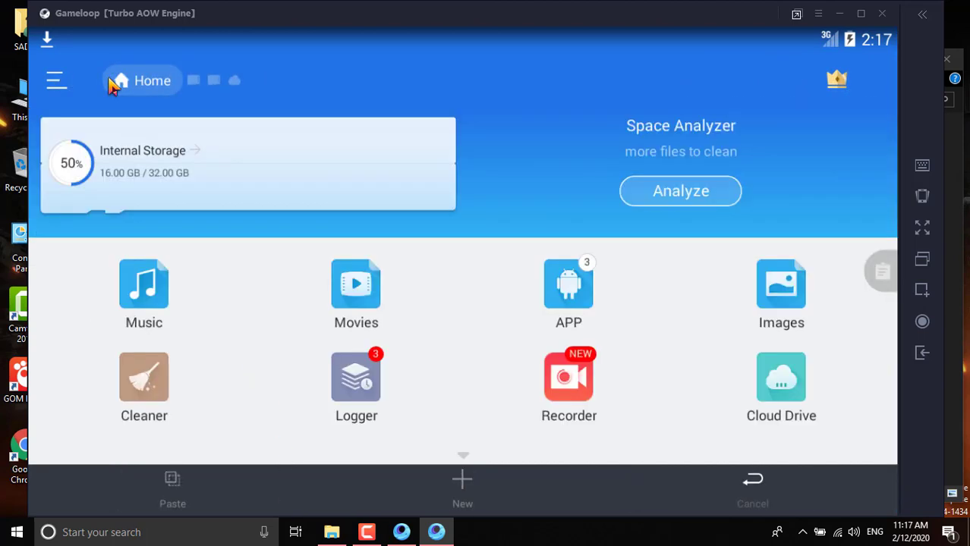
pyautogui.click(137, 173)
pyautogui.click(358, 211)
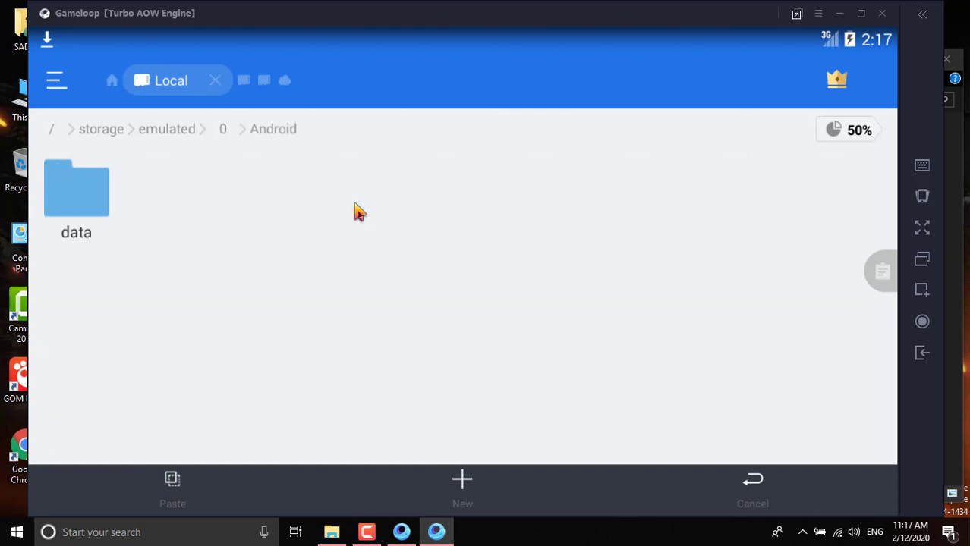
pyautogui.click(463, 479)
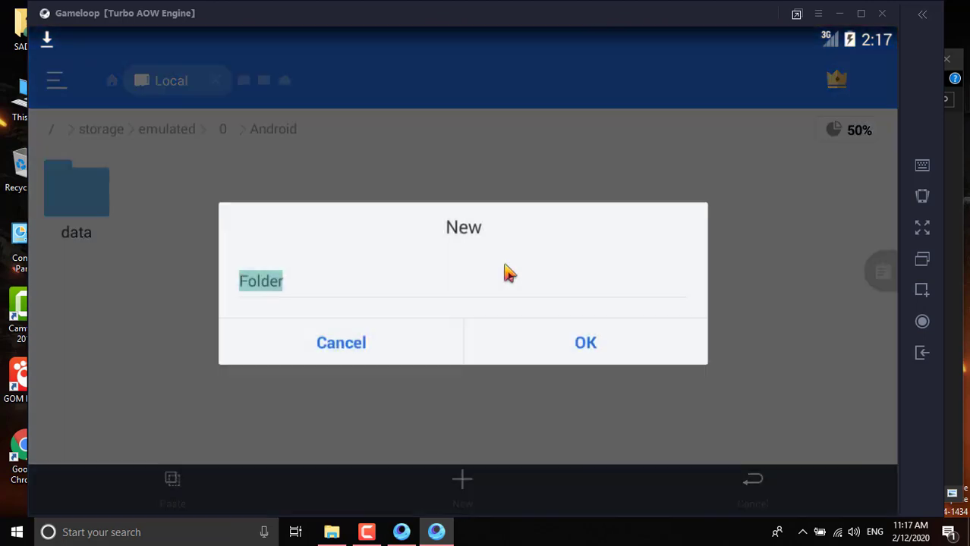
pyautogui.write('obb')
pyautogui.click(585, 342)
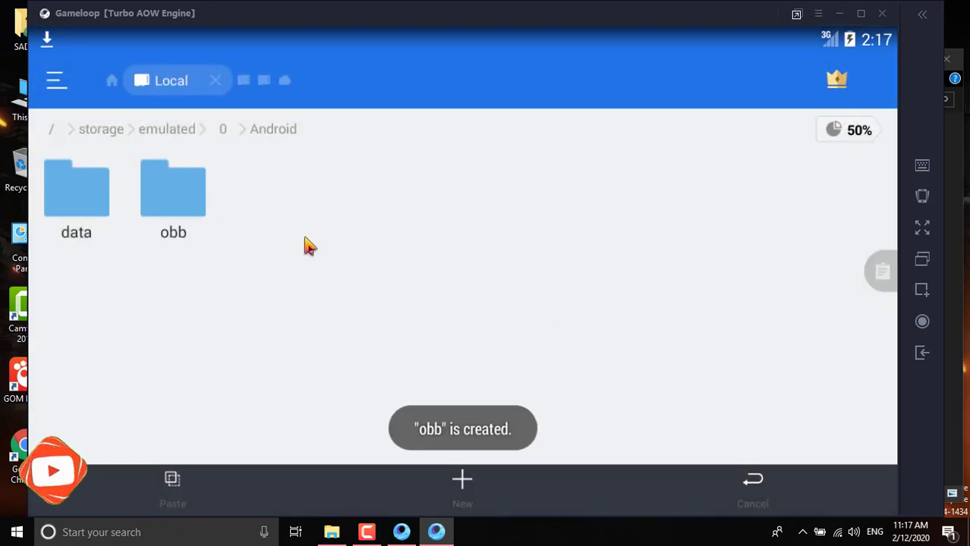
pyautogui.click(190, 202)
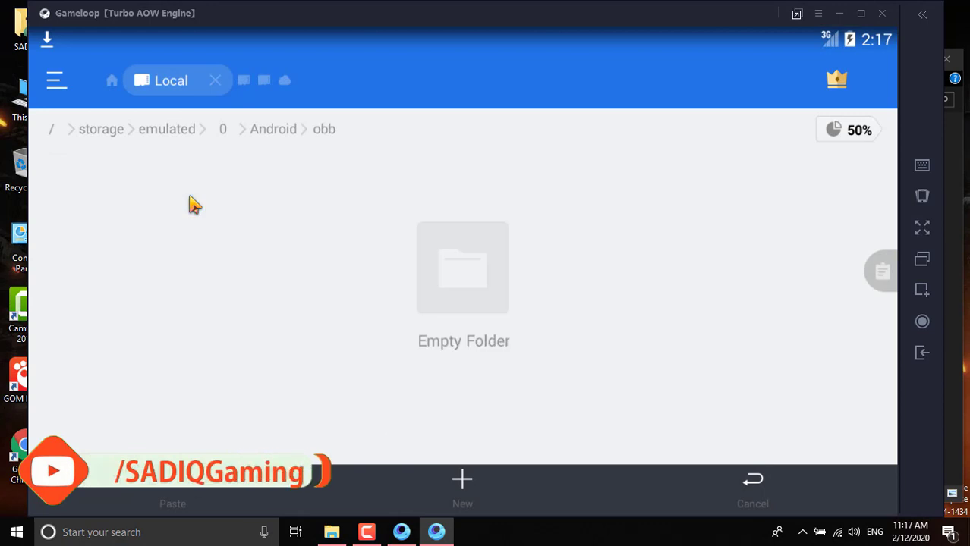
pyautogui.click(178, 490)
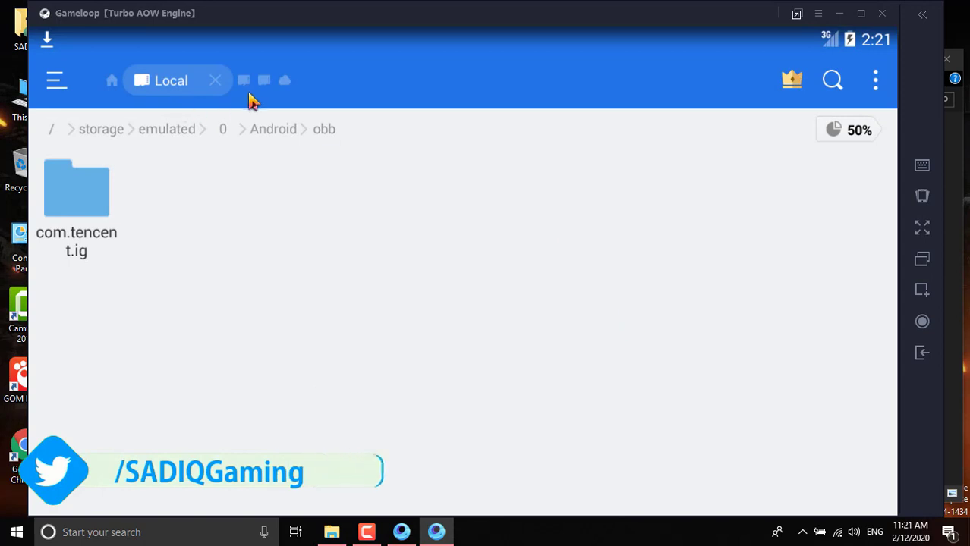
# - Cut the com.tencent.ig folder located directly in /data/share1
pyautogui.click(112, 81)
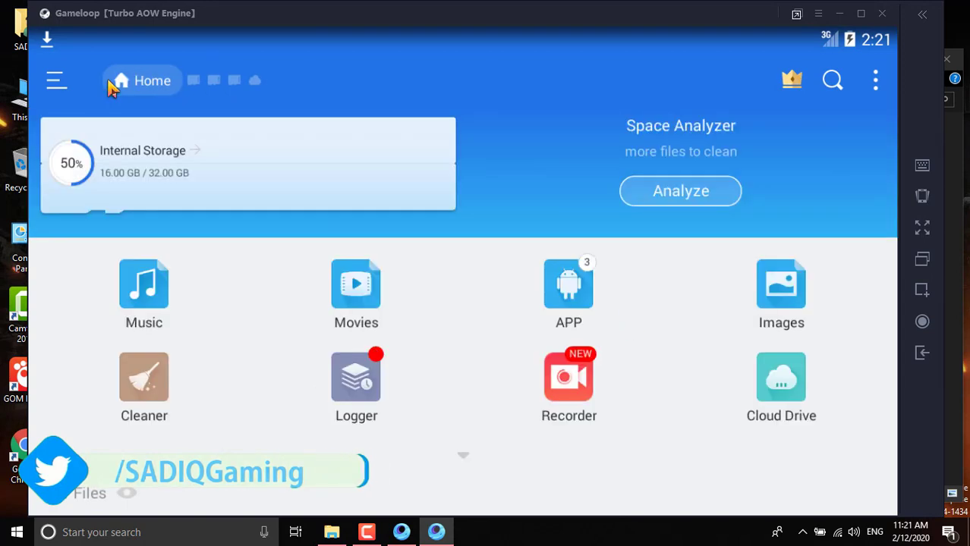
pyautogui.click(112, 162)
pyautogui.click(51, 137)
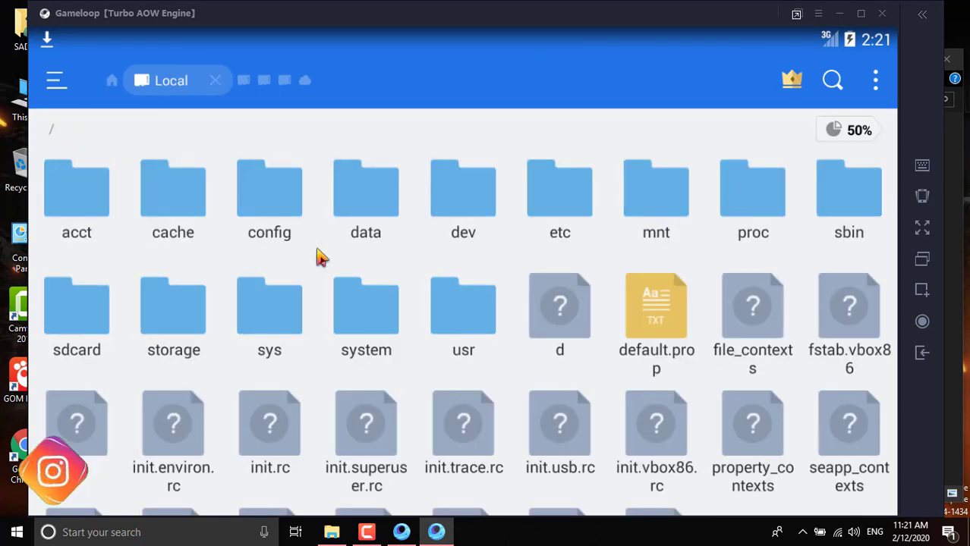
pyautogui.click(351, 210)
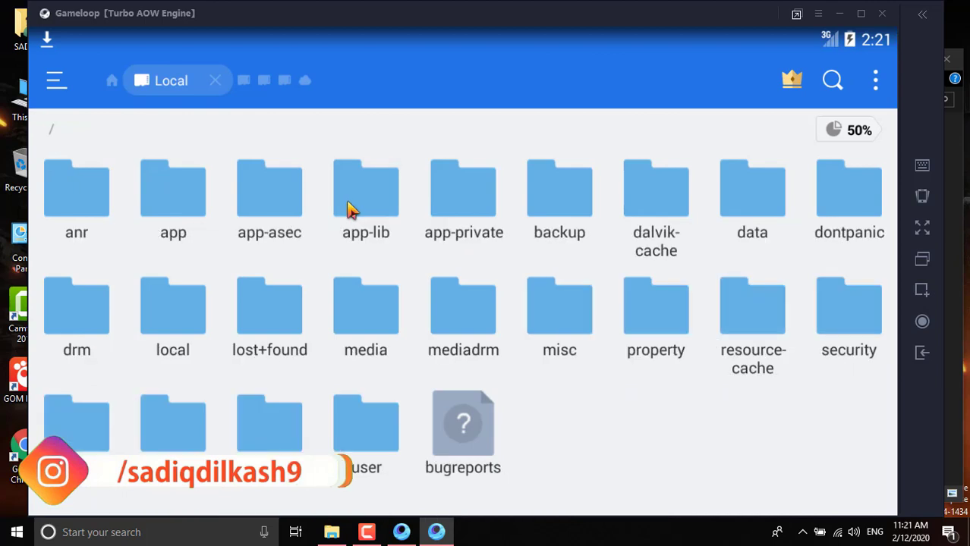
pyautogui.click(76, 436)
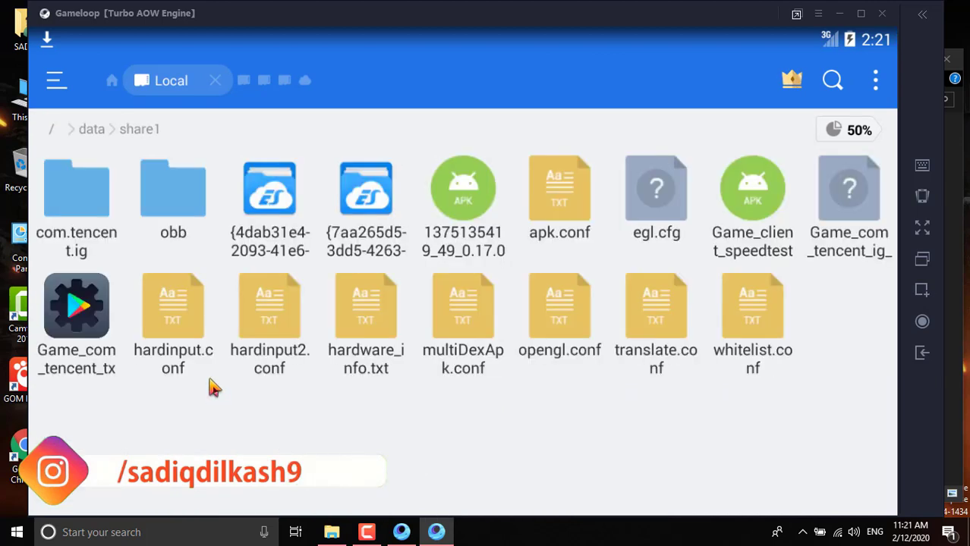
pyautogui.click(78, 212)
pyautogui.click(288, 486)
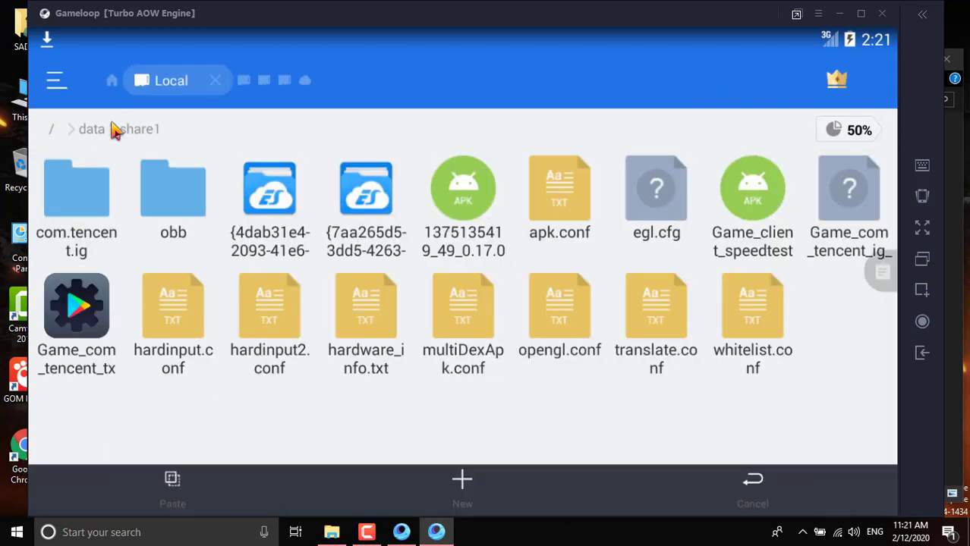
# - Paste the cut com.tencent.ig folder into /storage/emulated/0/Android/data
pyautogui.click(112, 82)
pyautogui.click(156, 158)
pyautogui.click(356, 217)
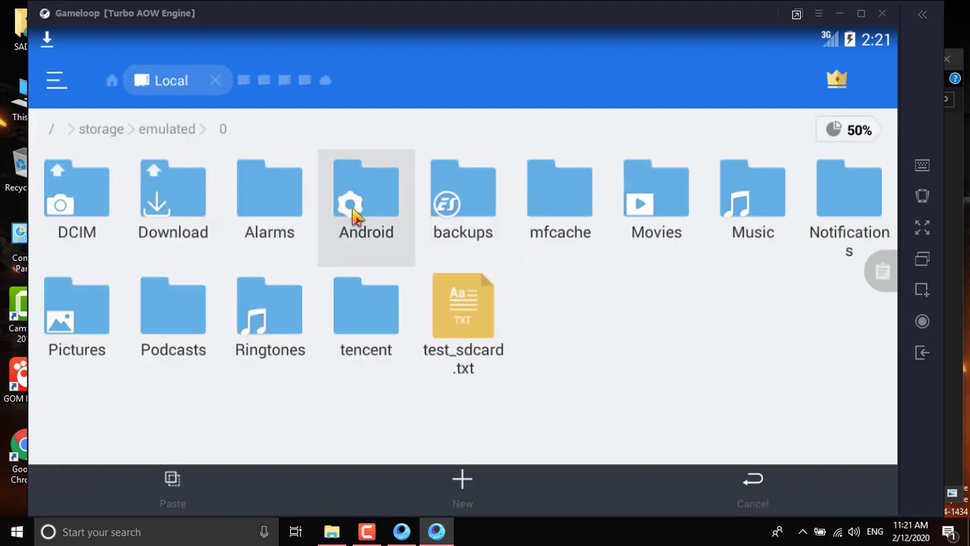
pyautogui.click(83, 210)
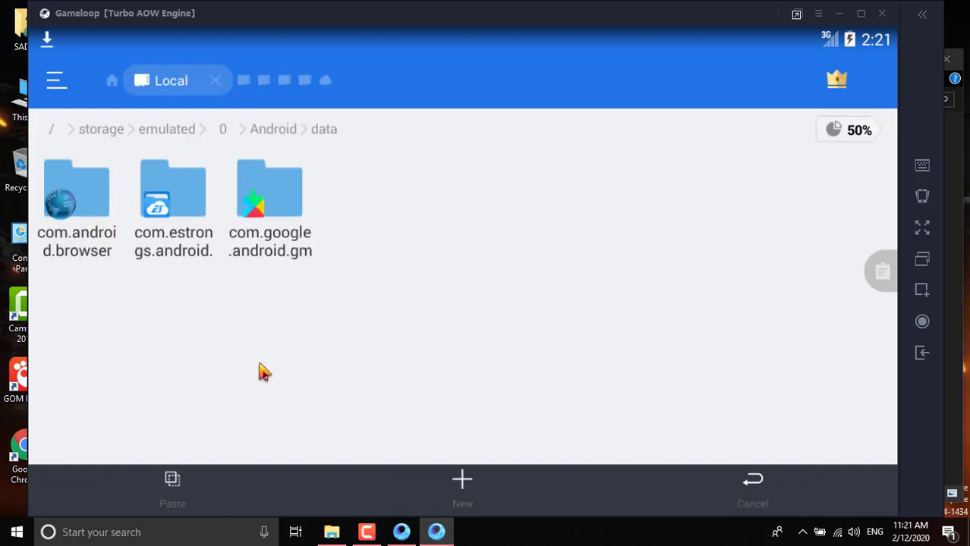
pyautogui.click(172, 486)
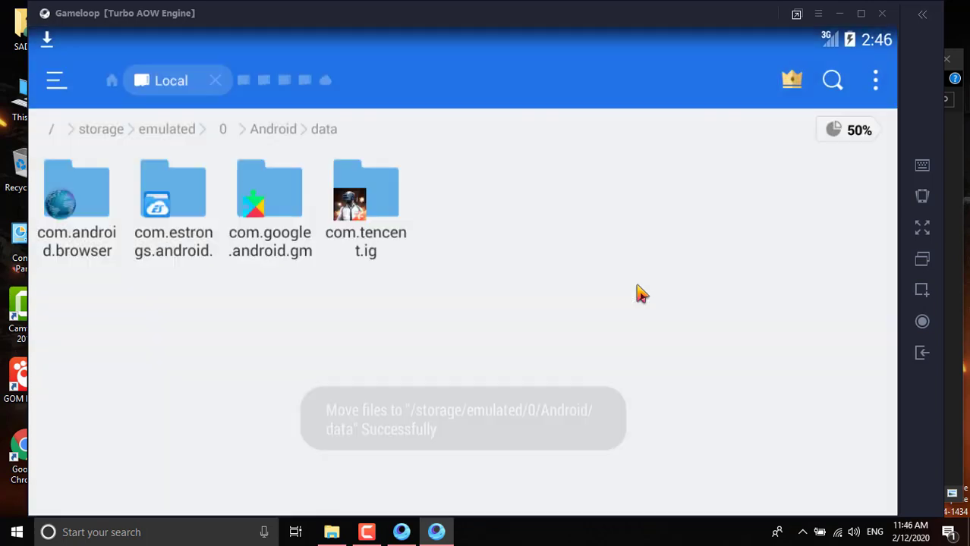
# - Return to the emulator's home screen, launch PUBG MOBILE and accept its storage permission request
pyautogui.click(922, 354)
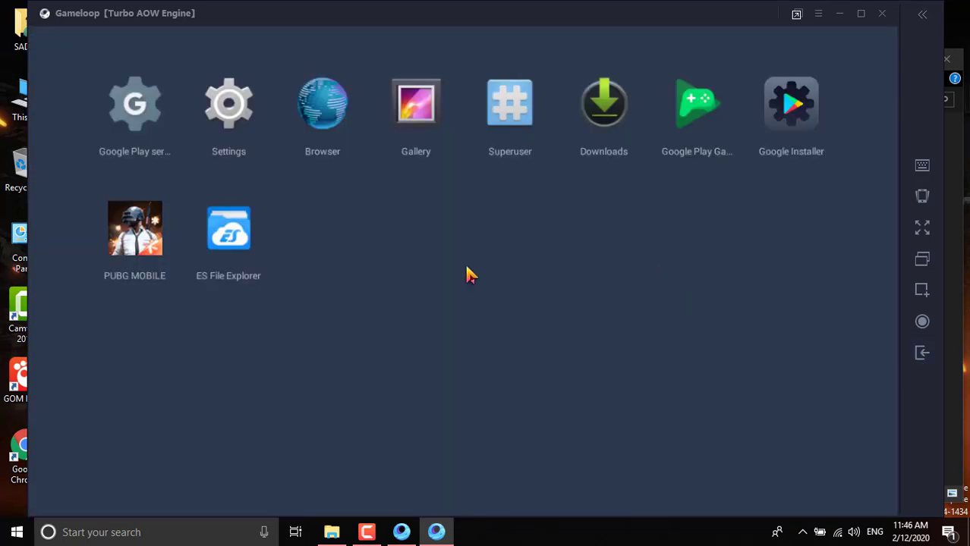
pyautogui.click(148, 247)
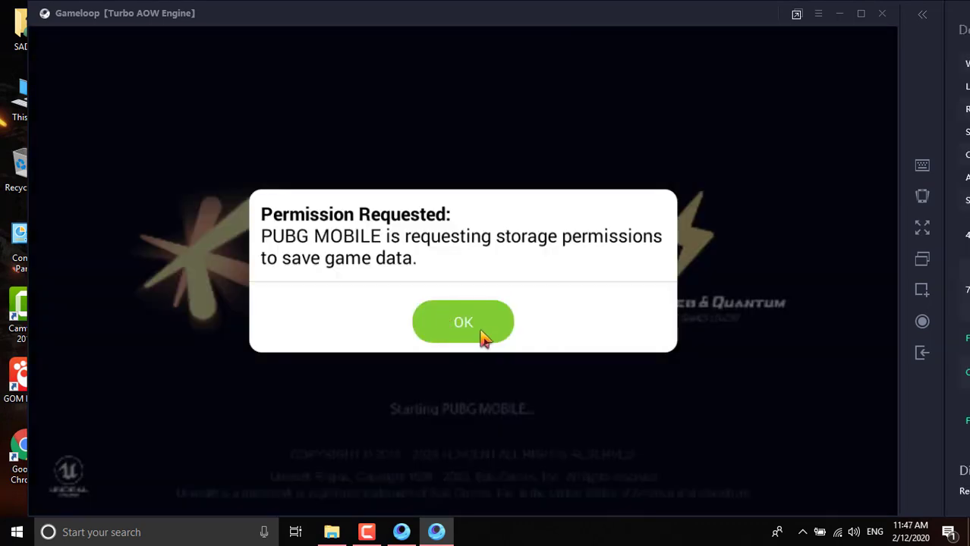
pyautogui.click(481, 333)
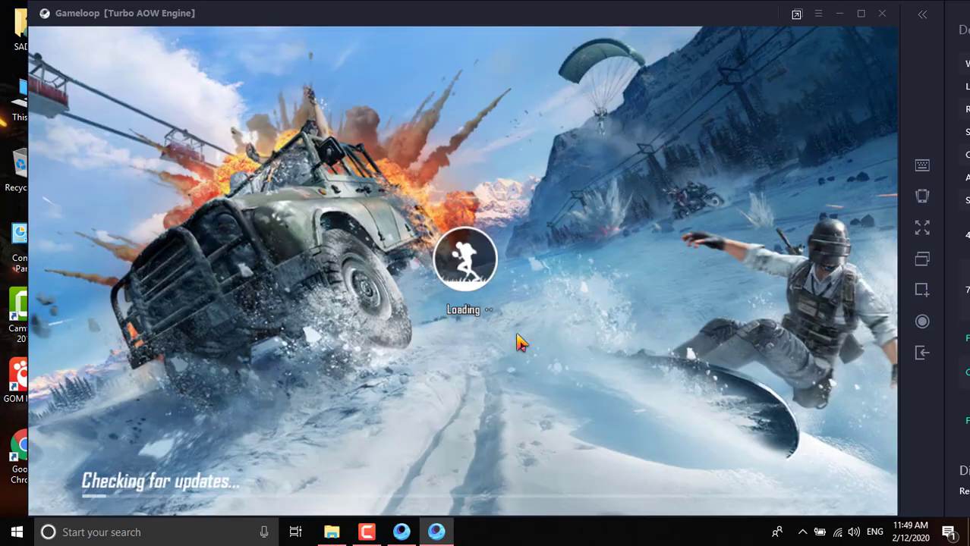
# - Log in to PUBG MOBILE with the Facebook account and agree to continue with the previously connected login
pyautogui.click(564, 403)
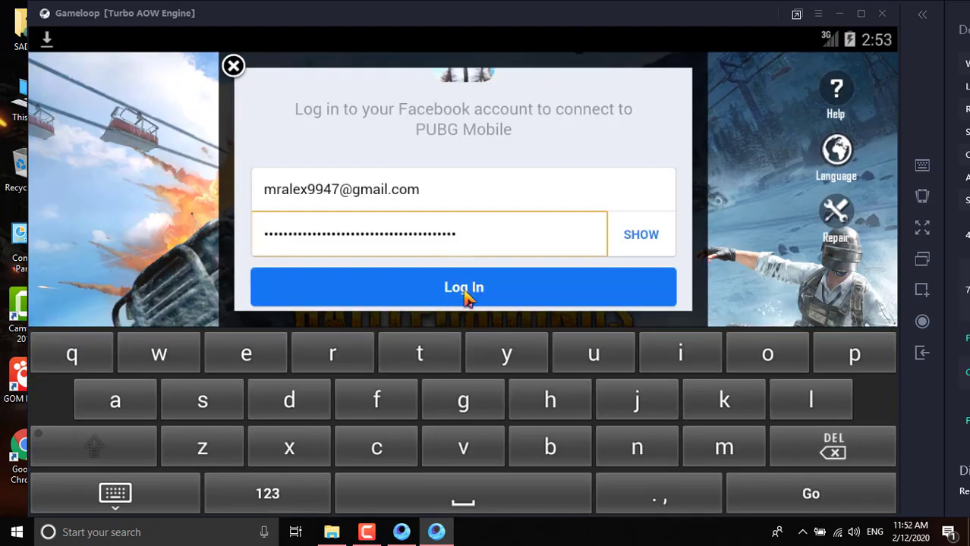
pyautogui.click(464, 291)
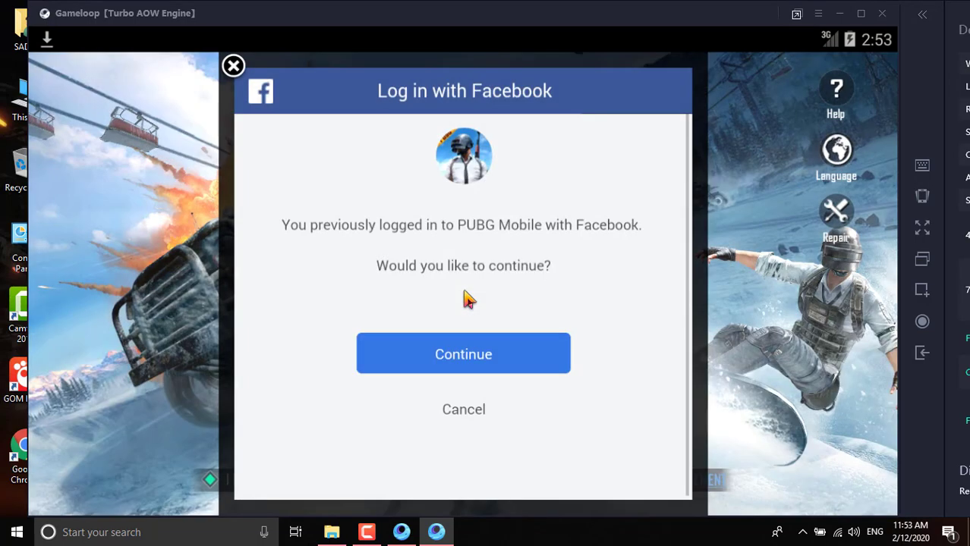
pyautogui.click(472, 362)
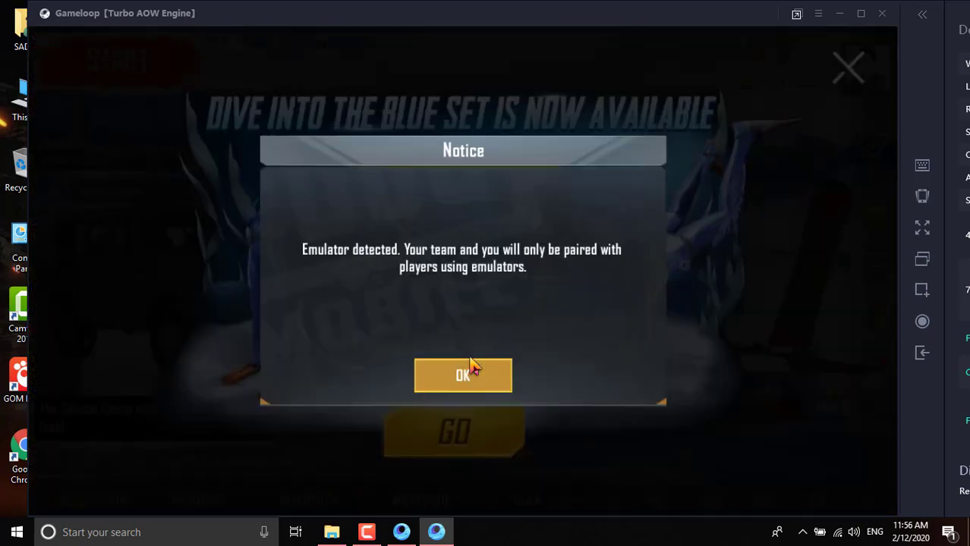
# - Dismiss the emulator notice and the event pop-up, and enter the TPP training grounds from the lobby
pyautogui.click(468, 393)
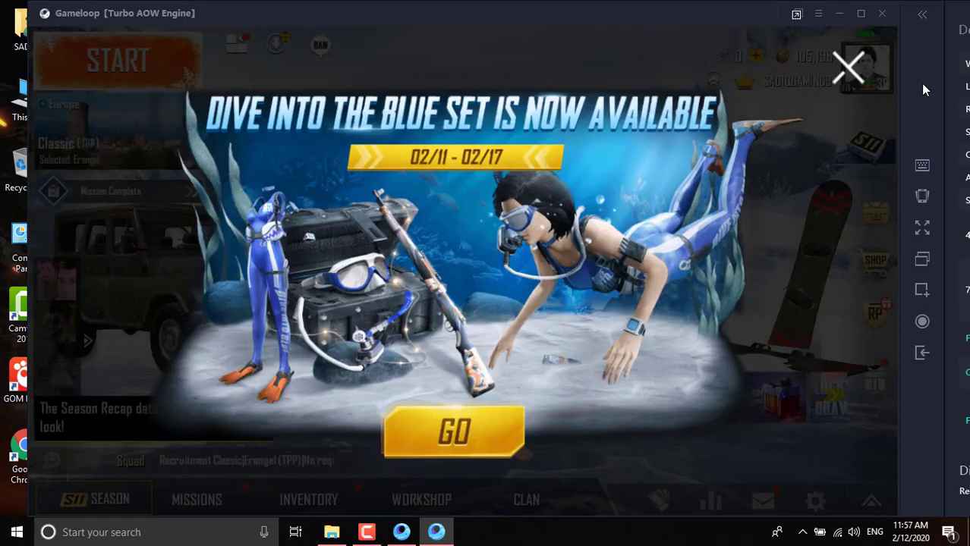
pyautogui.click(847, 64)
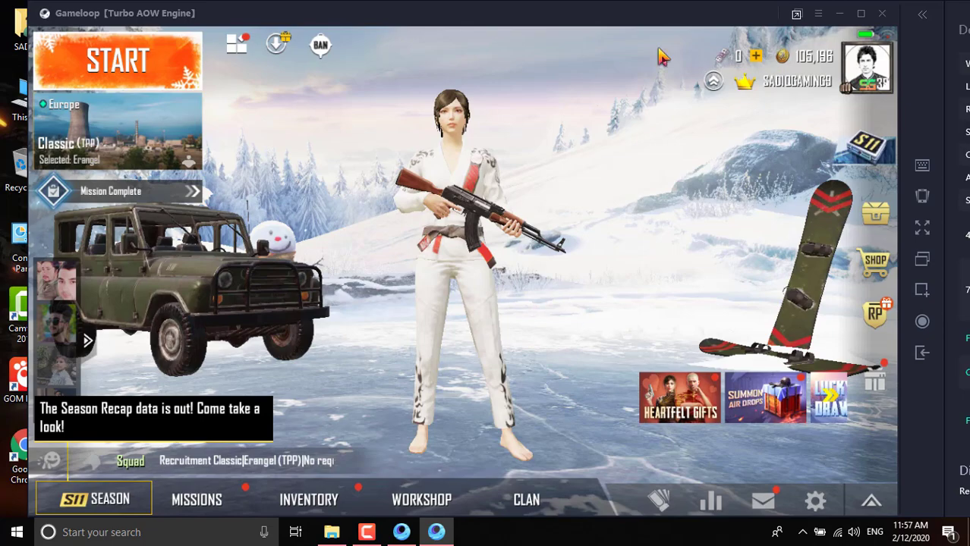
pyautogui.click(118, 60)
pyautogui.click(73, 392)
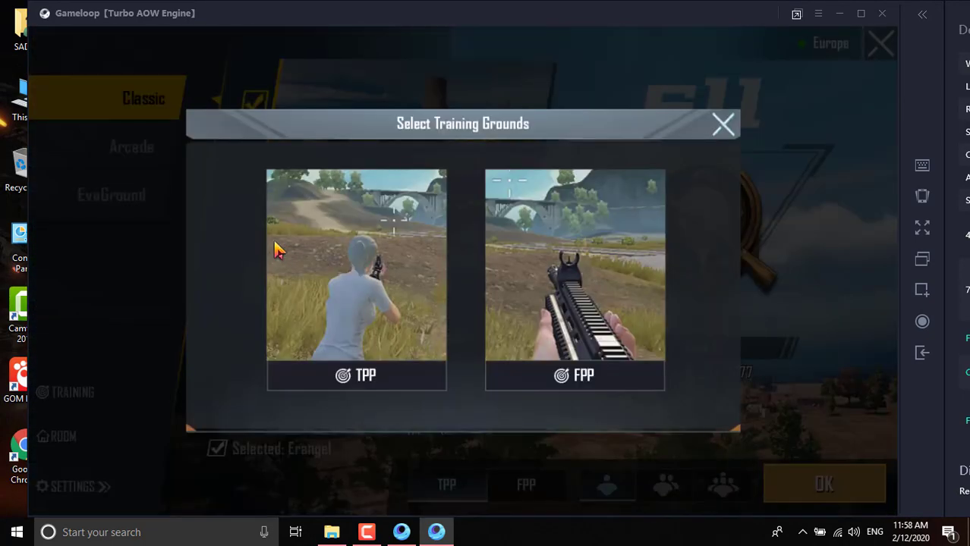
pyautogui.click(275, 244)
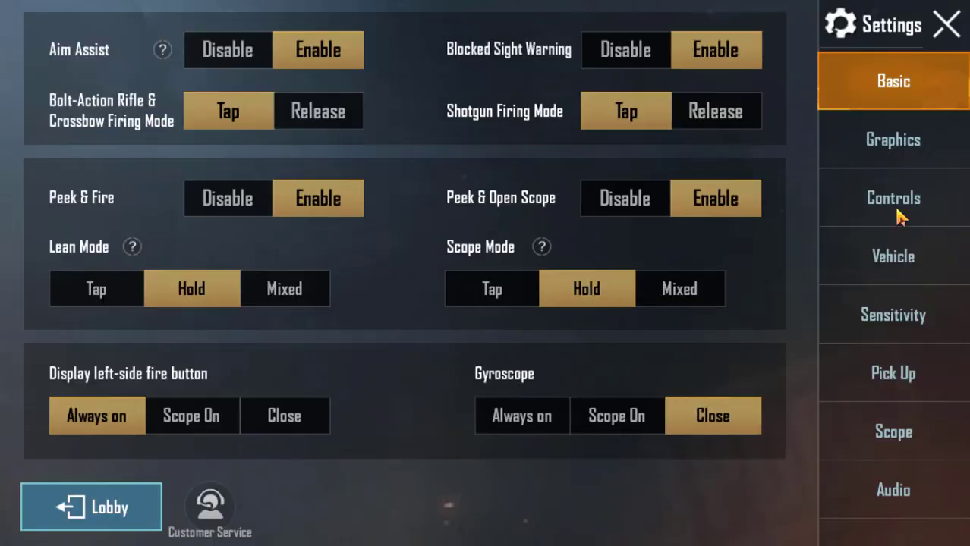
# - Apply Layout 2 to the customized Classic control scheme 1 and leave the settings to return to the training ground
pyautogui.click(894, 203)
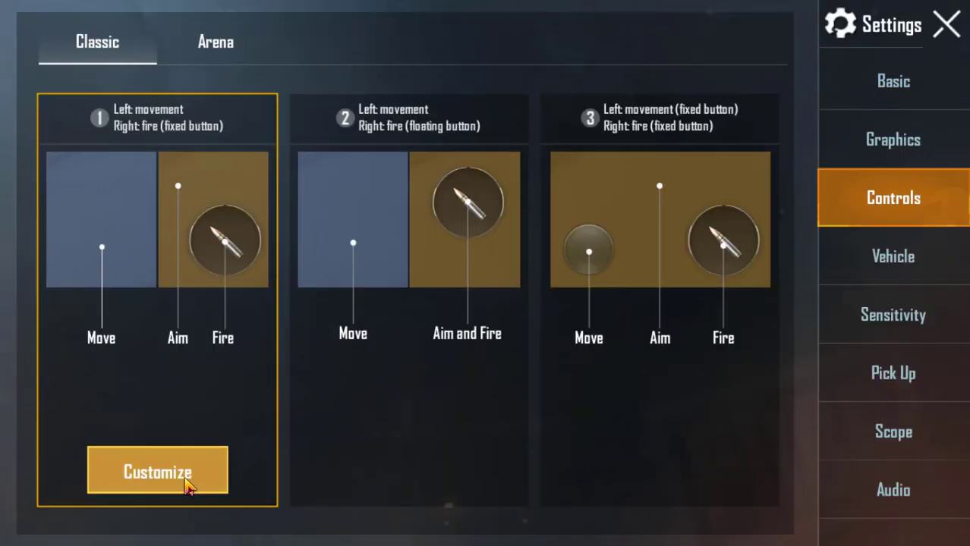
pyautogui.click(187, 485)
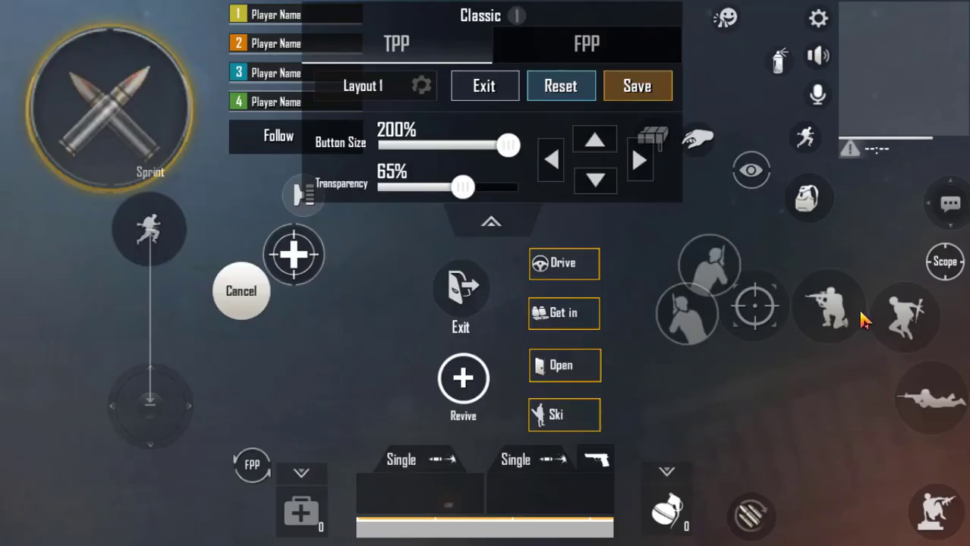
pyautogui.click(422, 87)
pyautogui.click(612, 319)
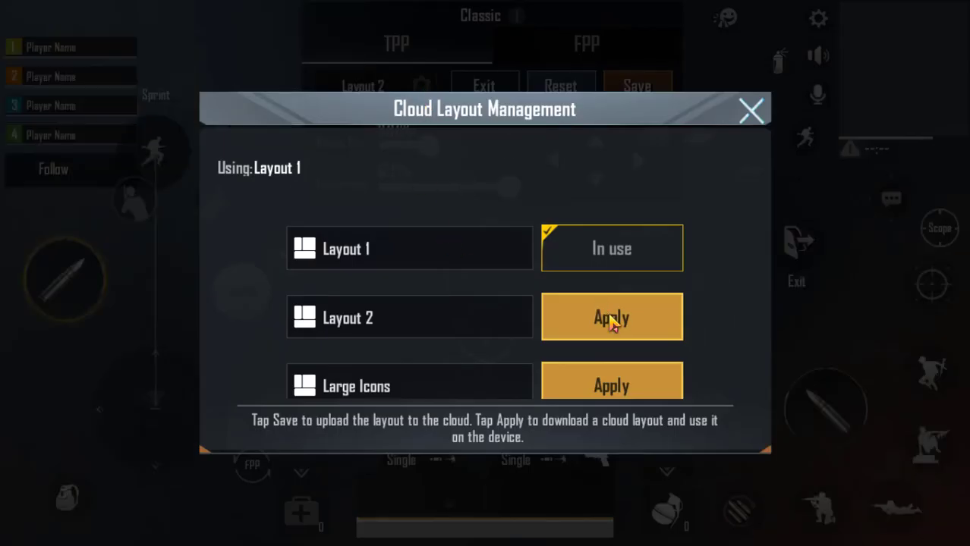
pyautogui.click(750, 111)
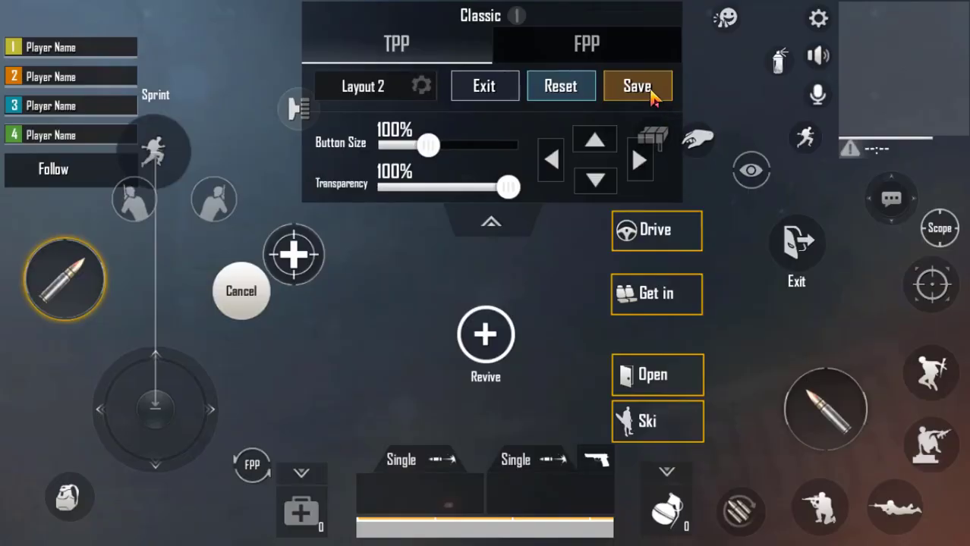
pyautogui.click(492, 89)
pyautogui.click(945, 23)
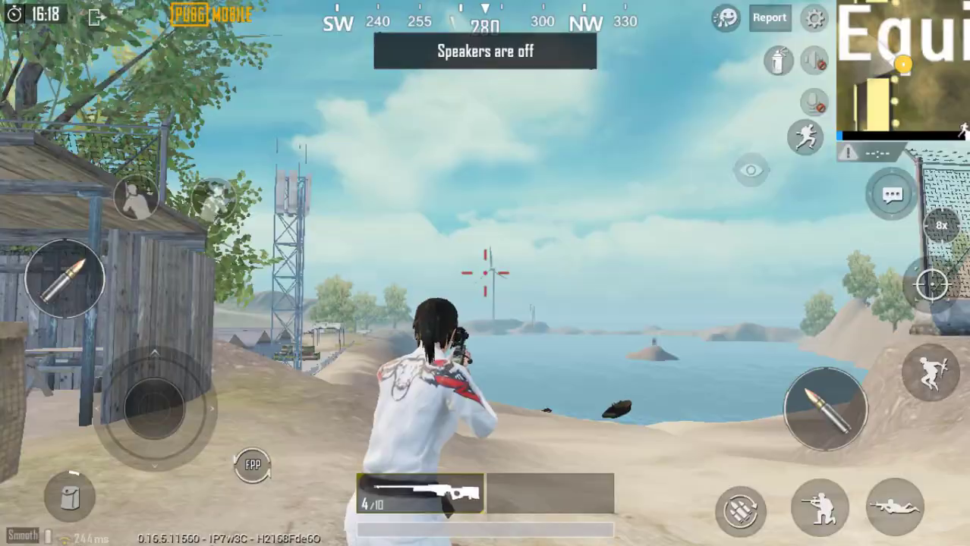
# - Try the controls in the training ground by aiming through the 8x scope, firing the sniper rifle and sprinting
pyautogui.click(932, 285)
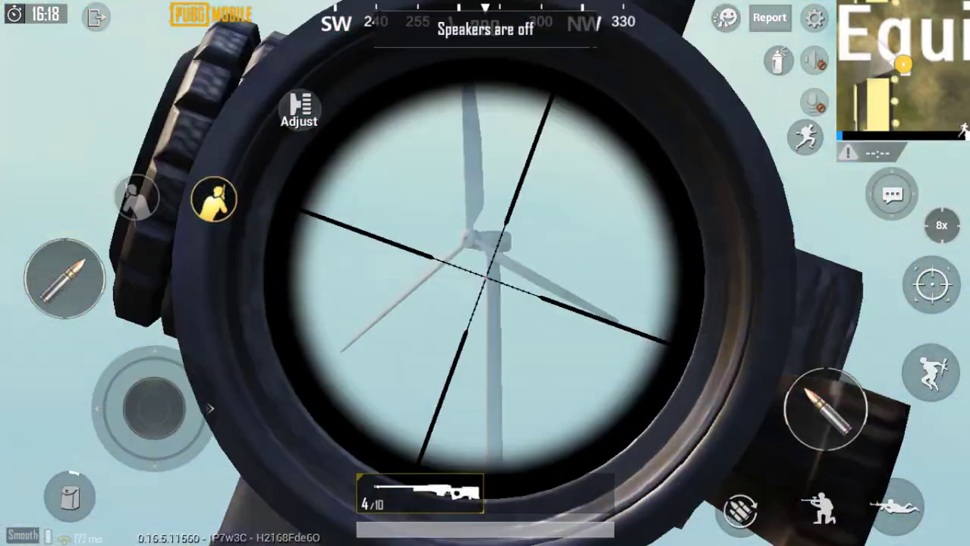
pyautogui.click(825, 409)
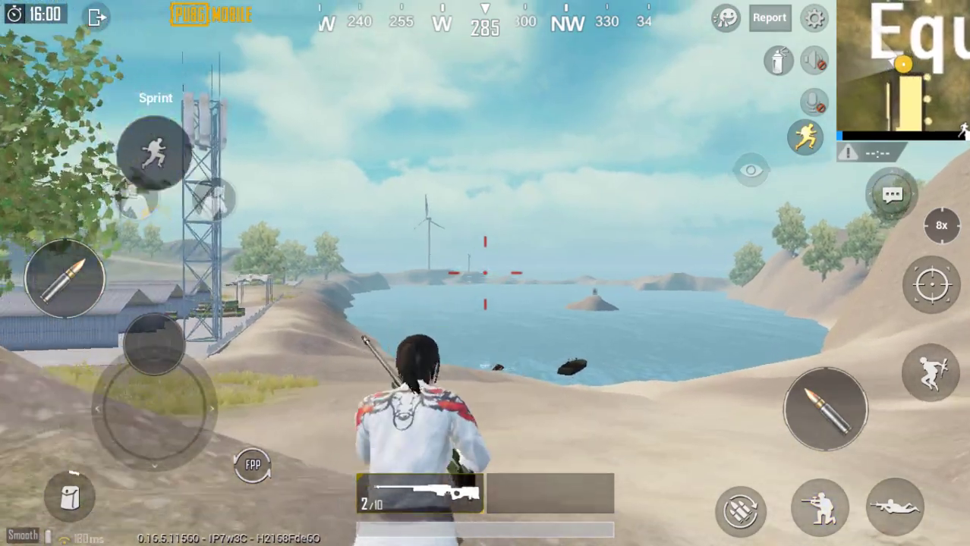
pyautogui.click(154, 149)
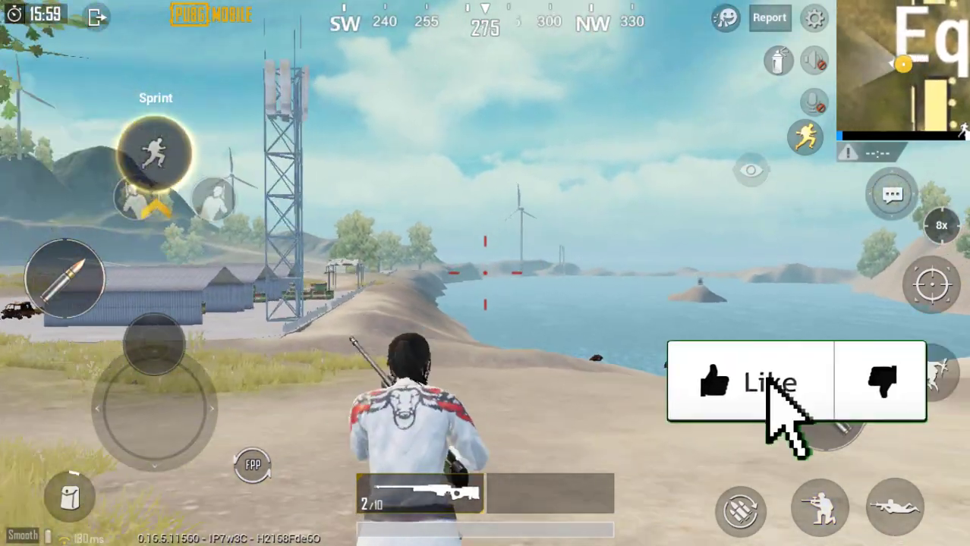